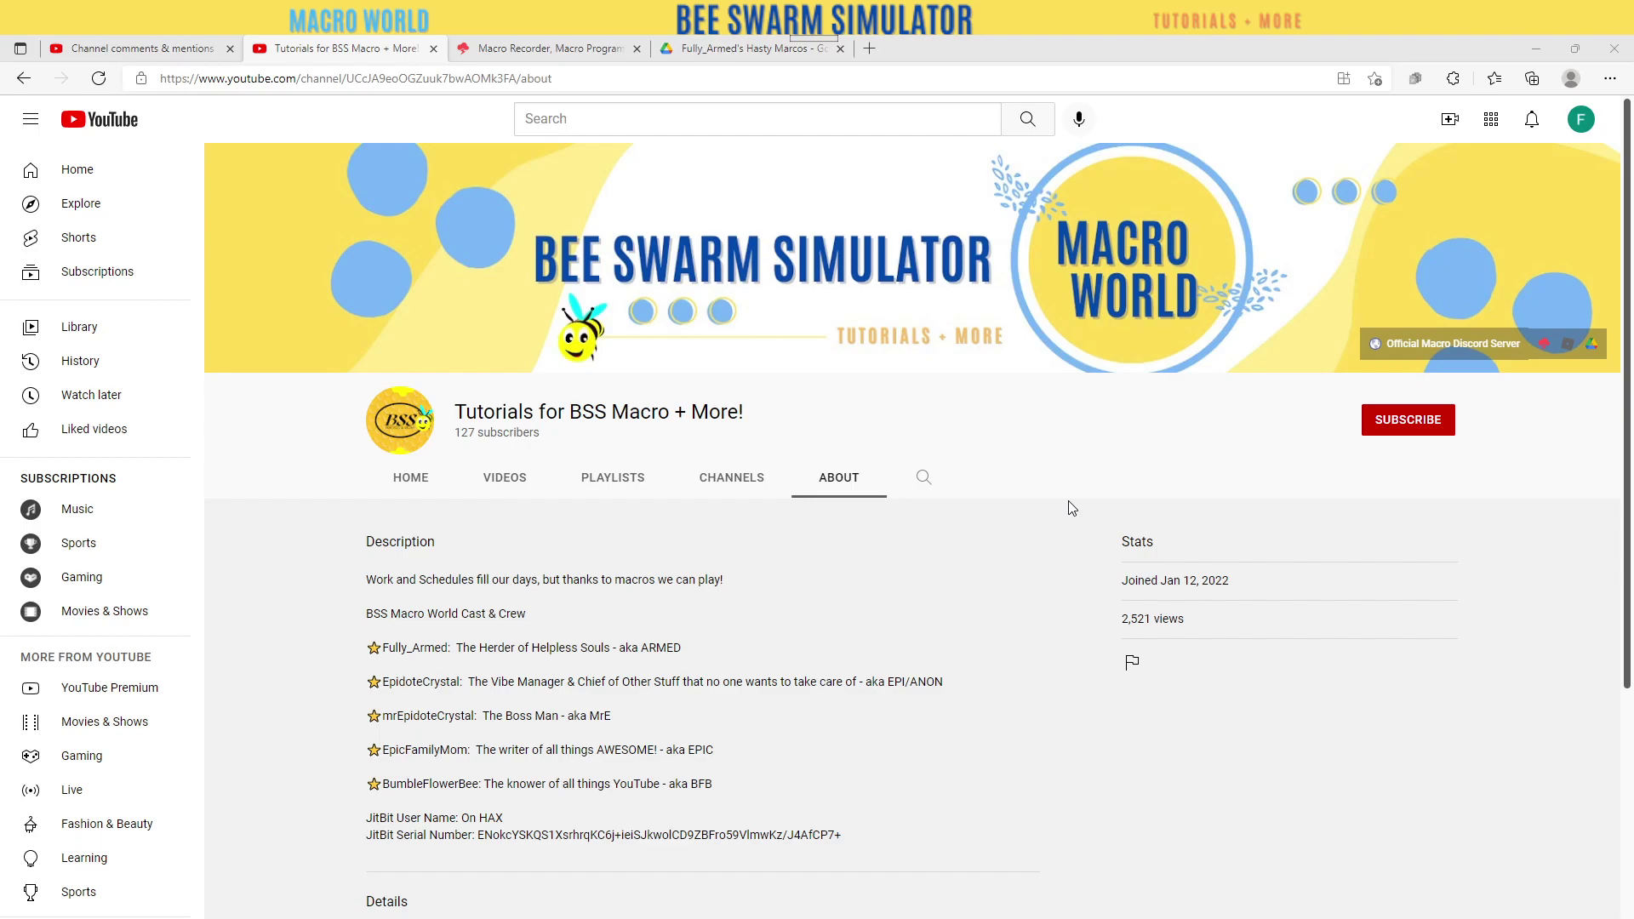
Open the channel's unzip video and expand its description to read the JitBit details
scroll(1069, 509, down, 2)
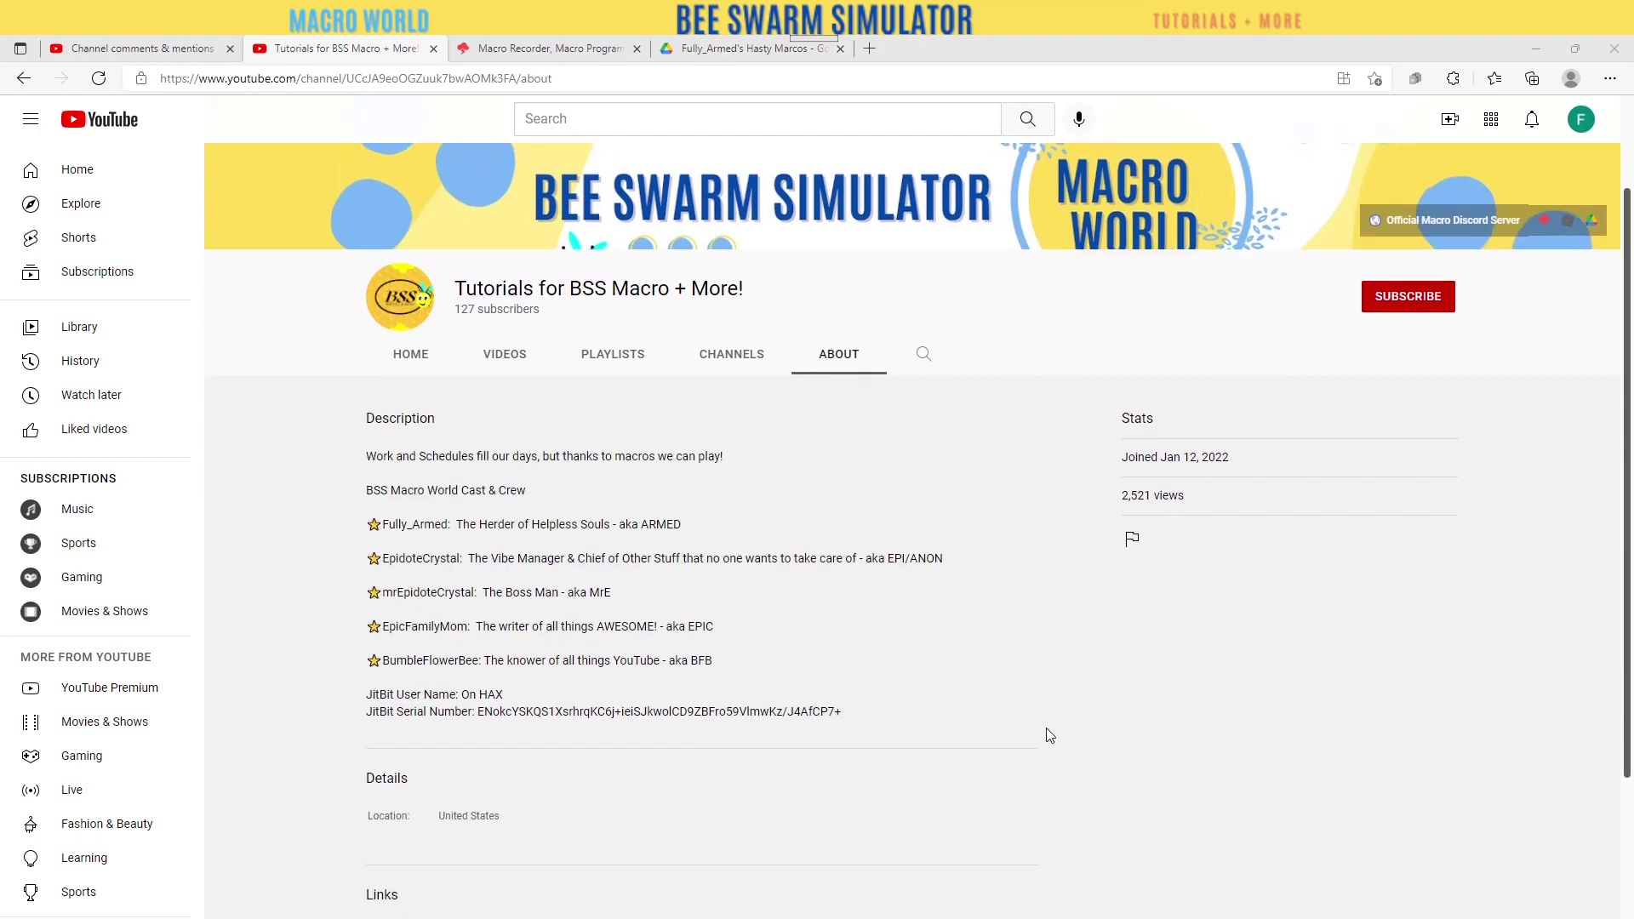
scroll(1030, 711, down, 2)
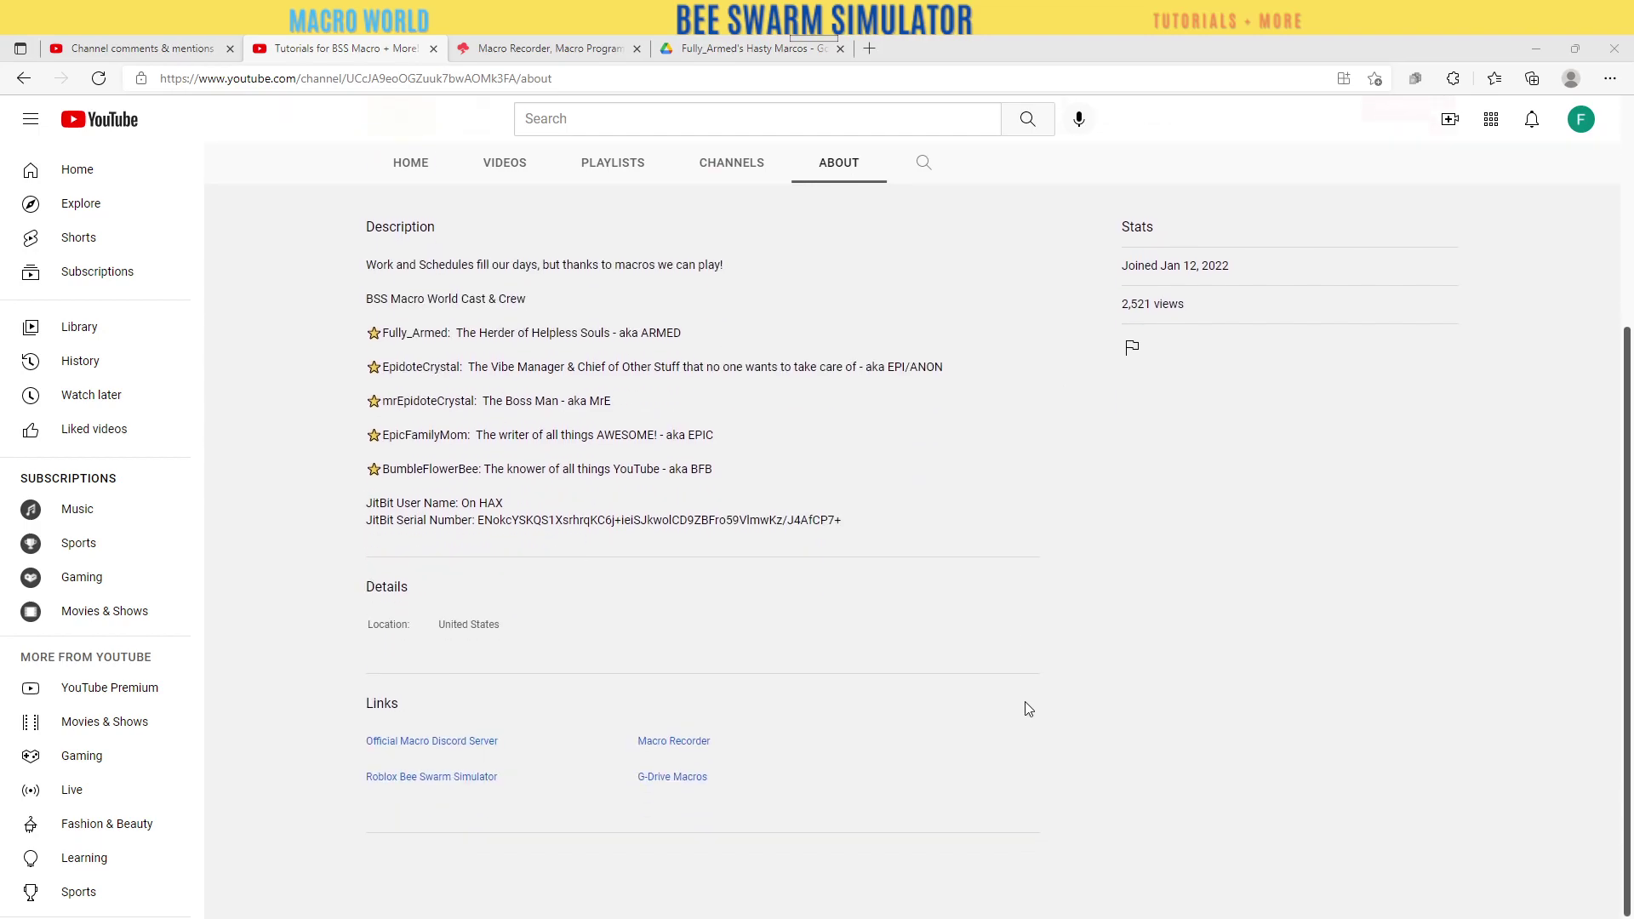
scroll(826, 660, up, 3)
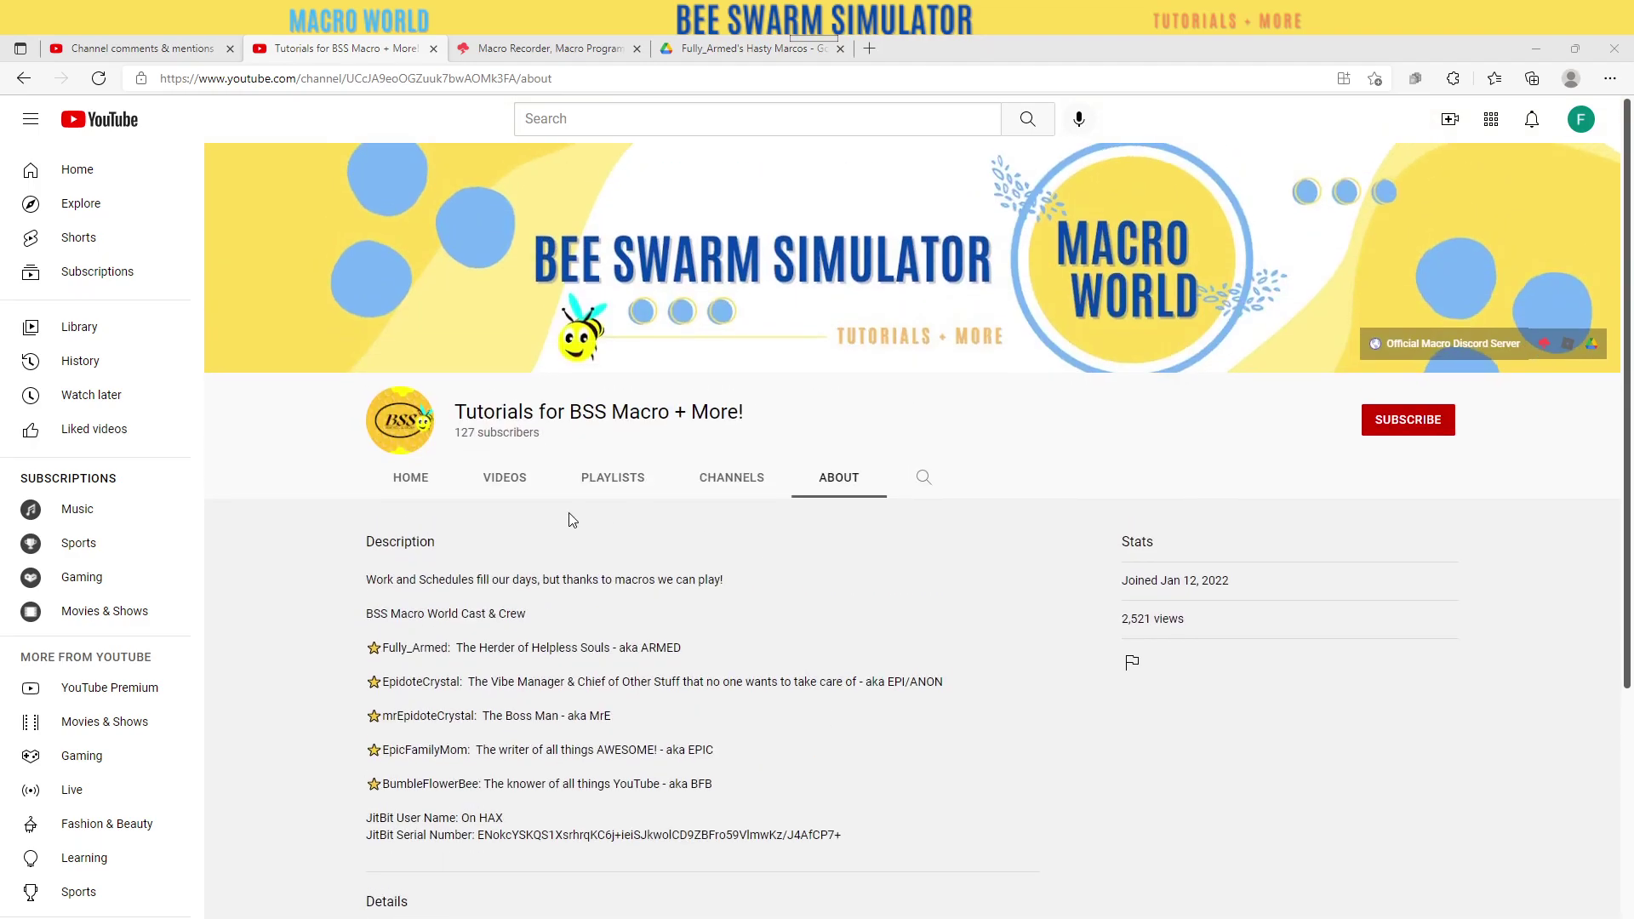
right_click(493, 476)
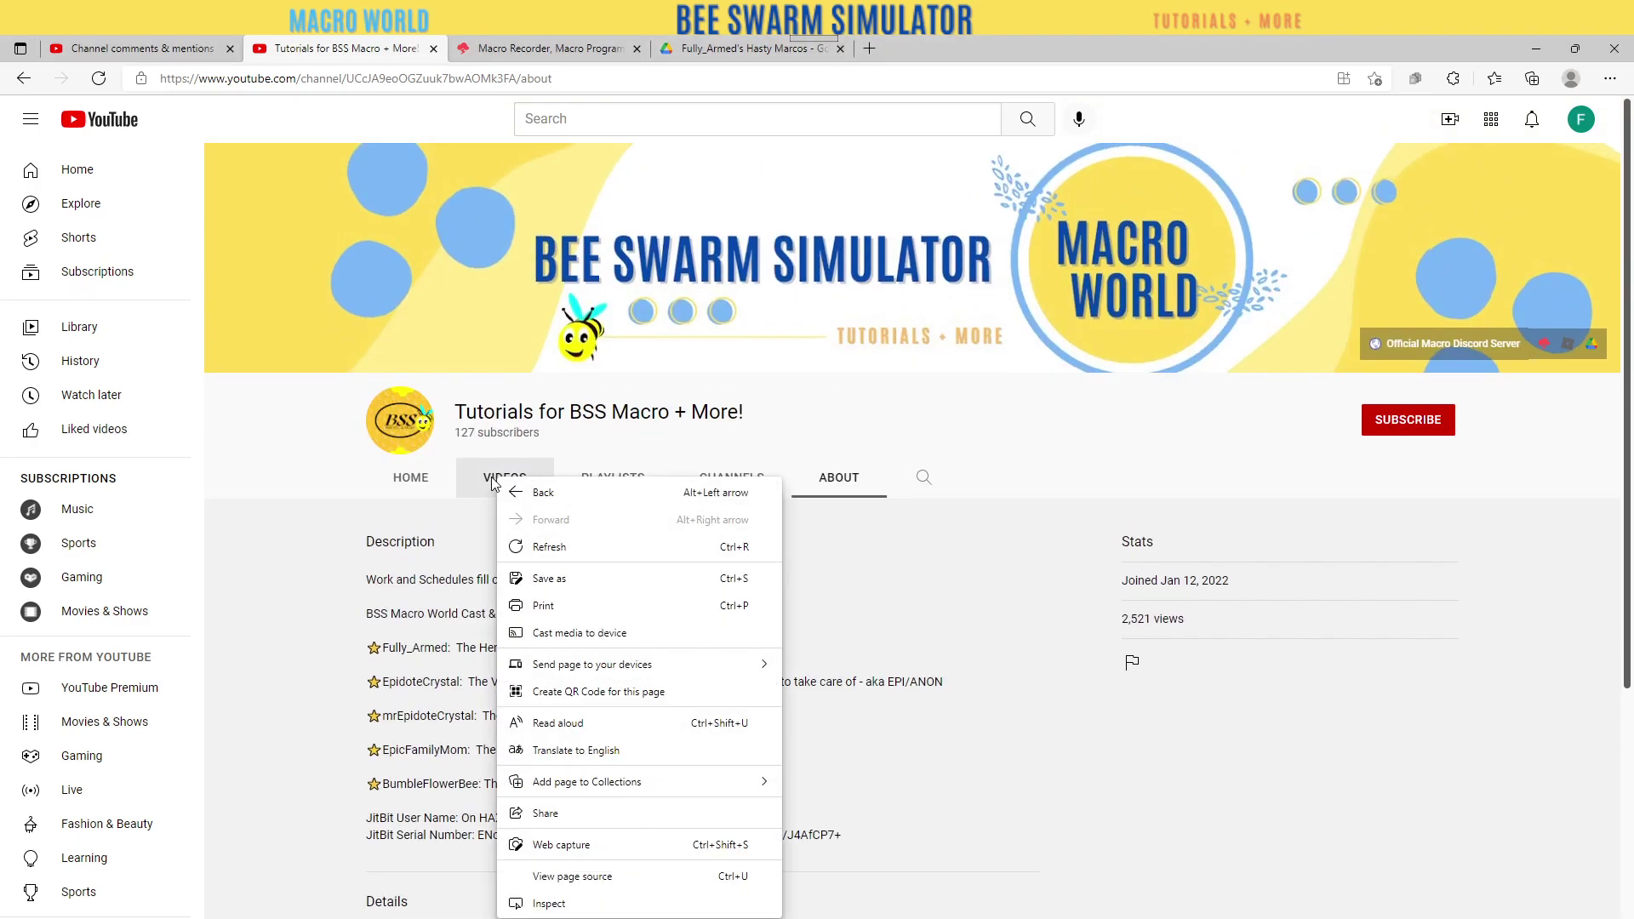
click(483, 483)
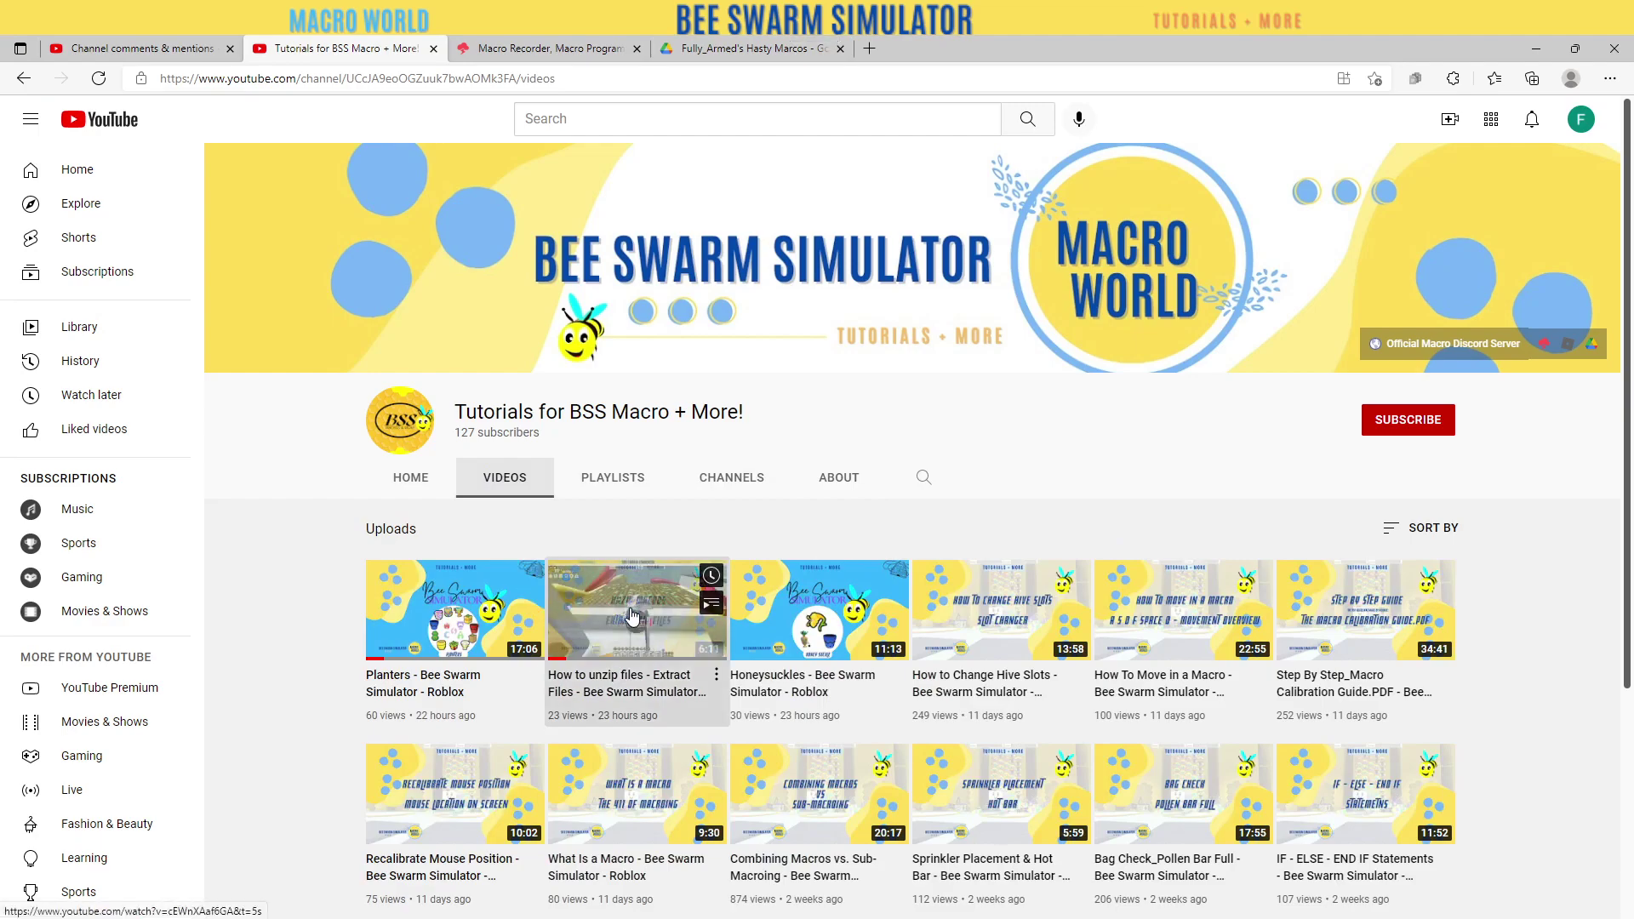
click(630, 623)
scroll(628, 622, down, 3)
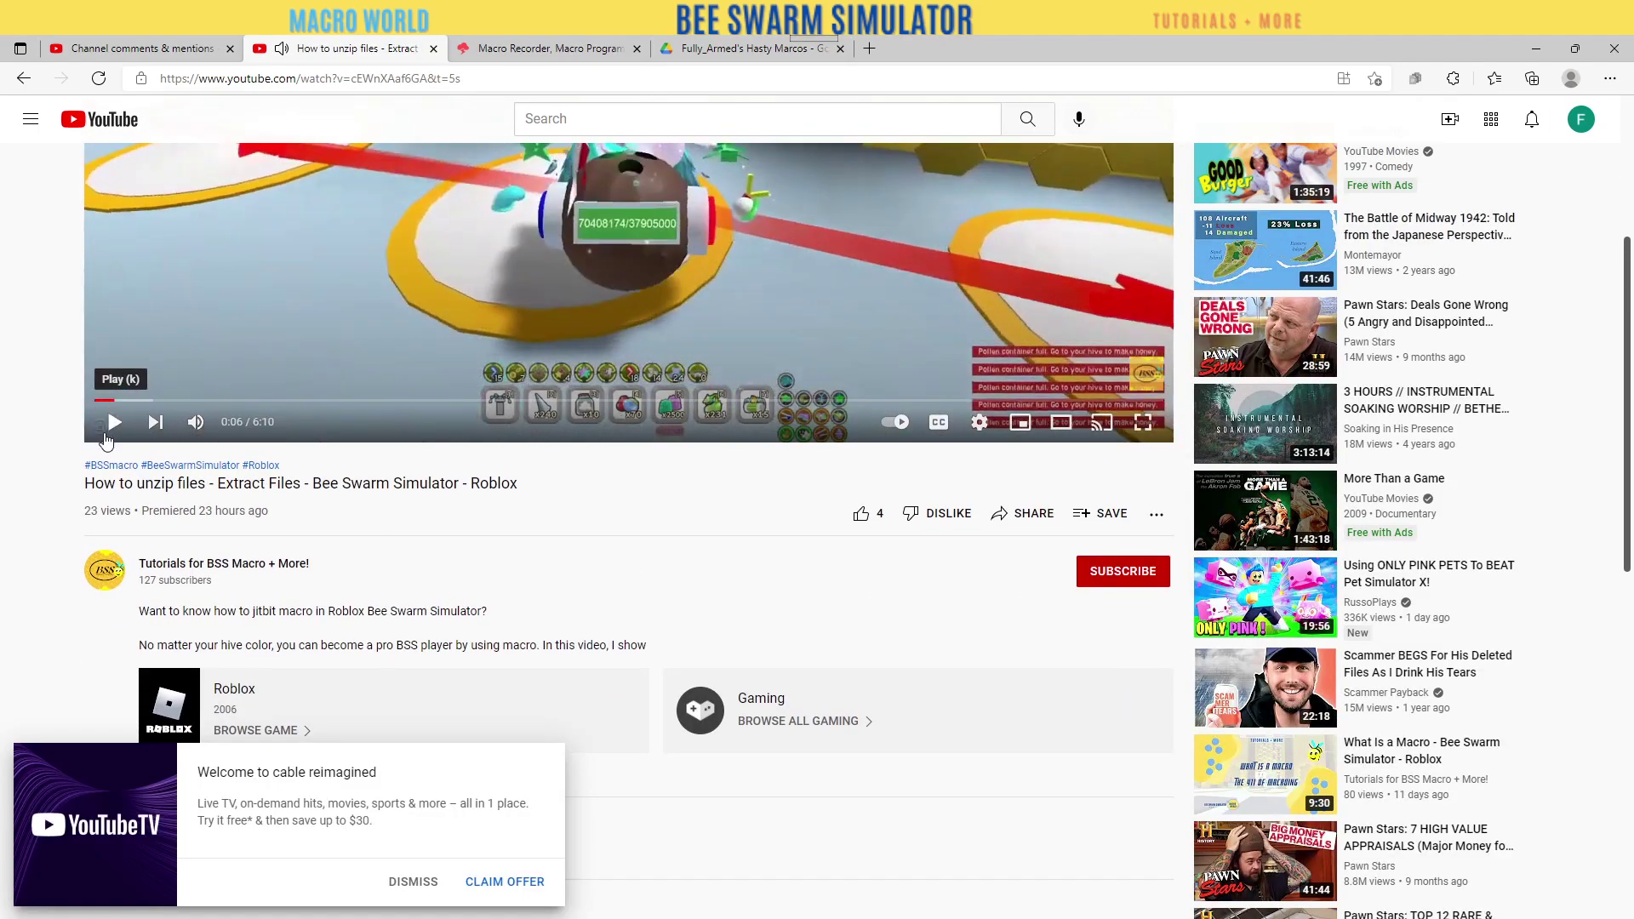
scroll(130, 564, down, 4)
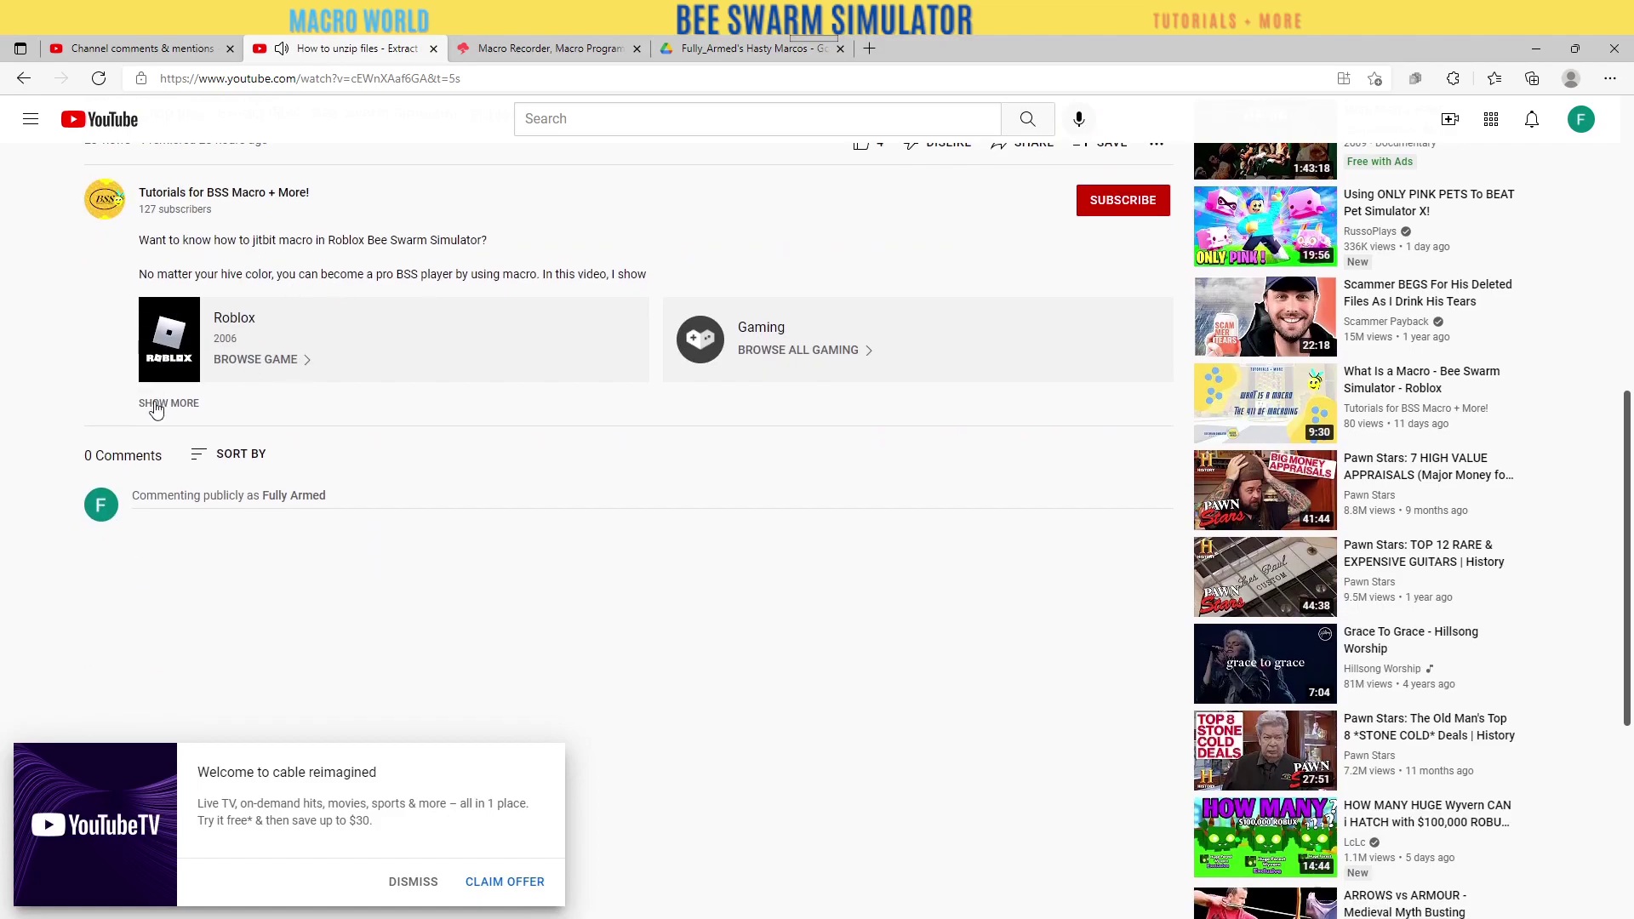
click(158, 408)
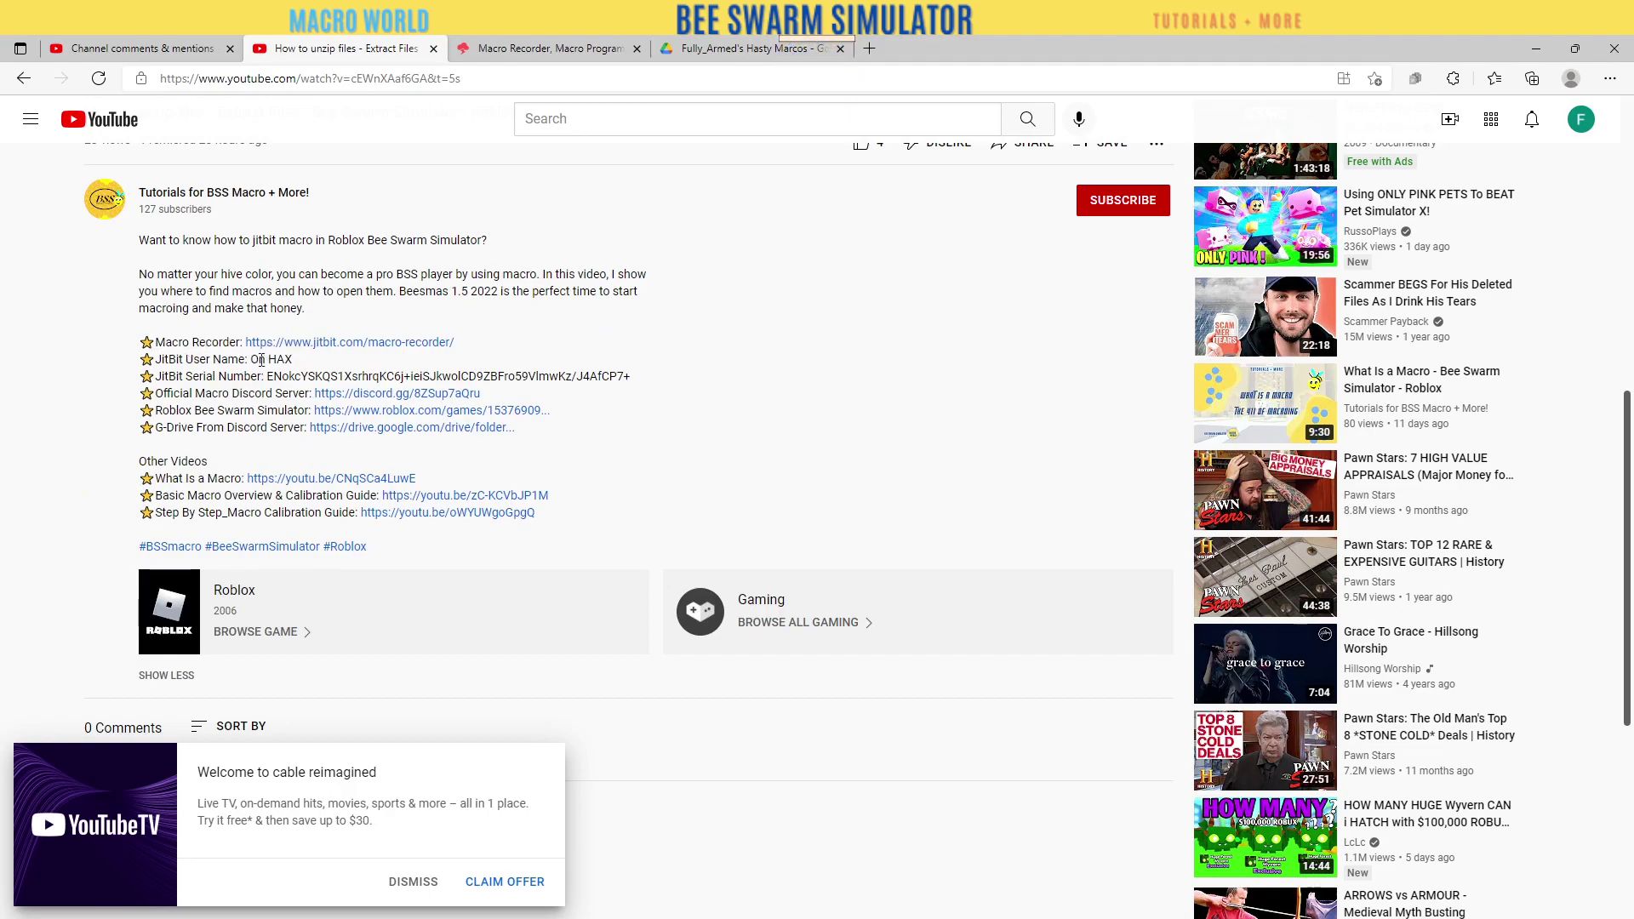
Return to the channel About page, then switch to the jitbit.com Macro Recorder tab
click(25, 85)
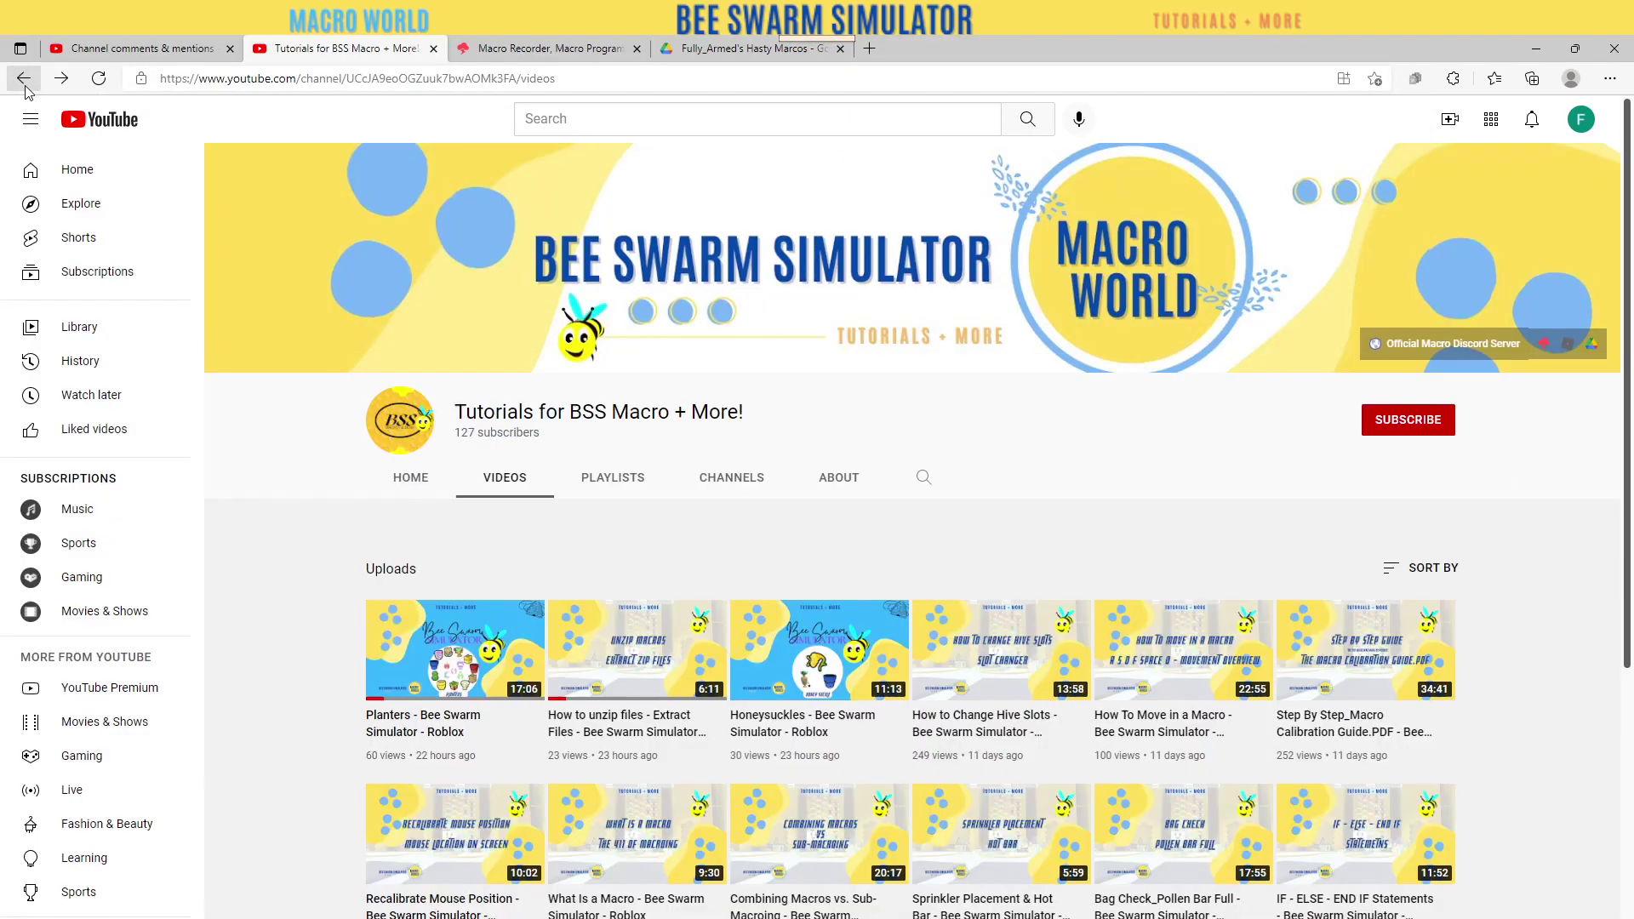
click(23, 78)
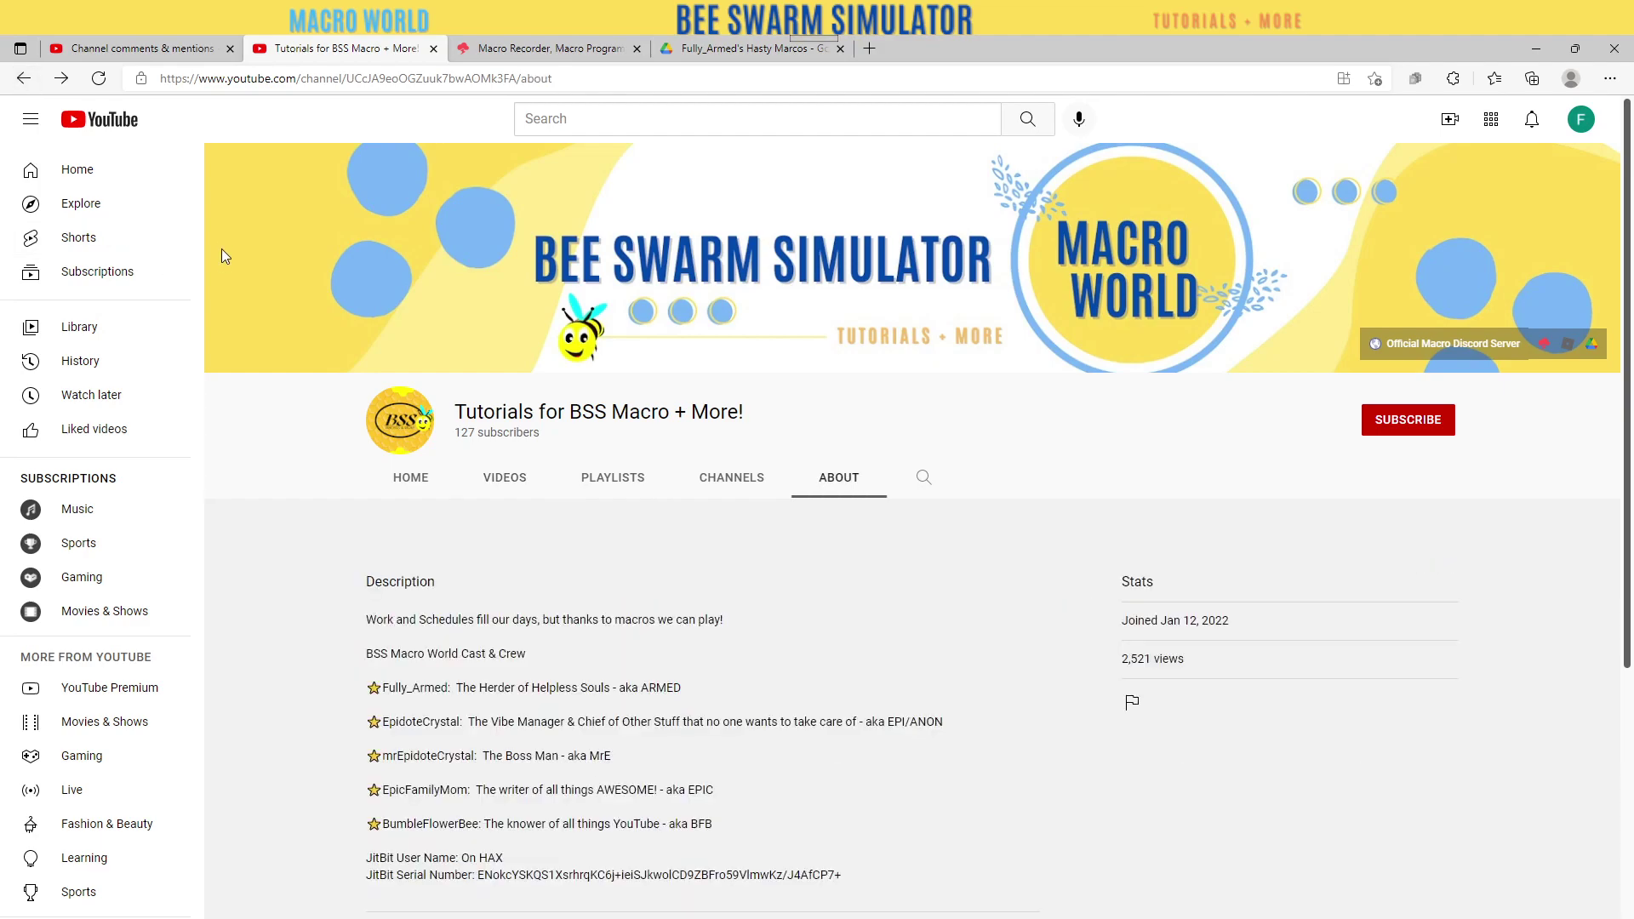
scroll(387, 333, down, 4)
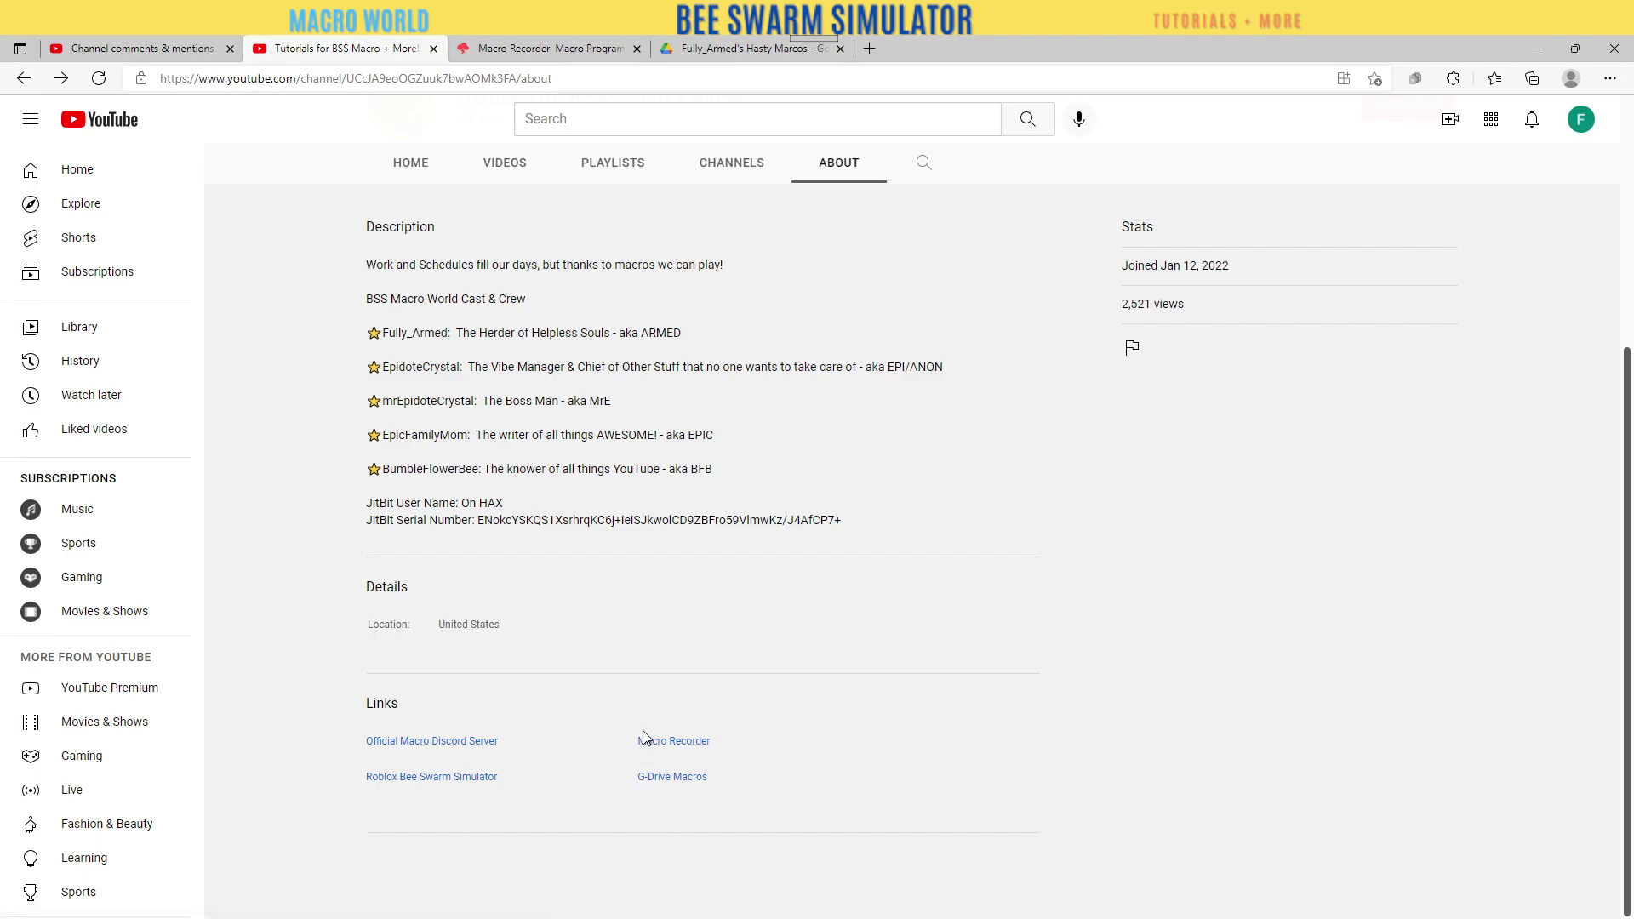
key(ctrl+Tab)
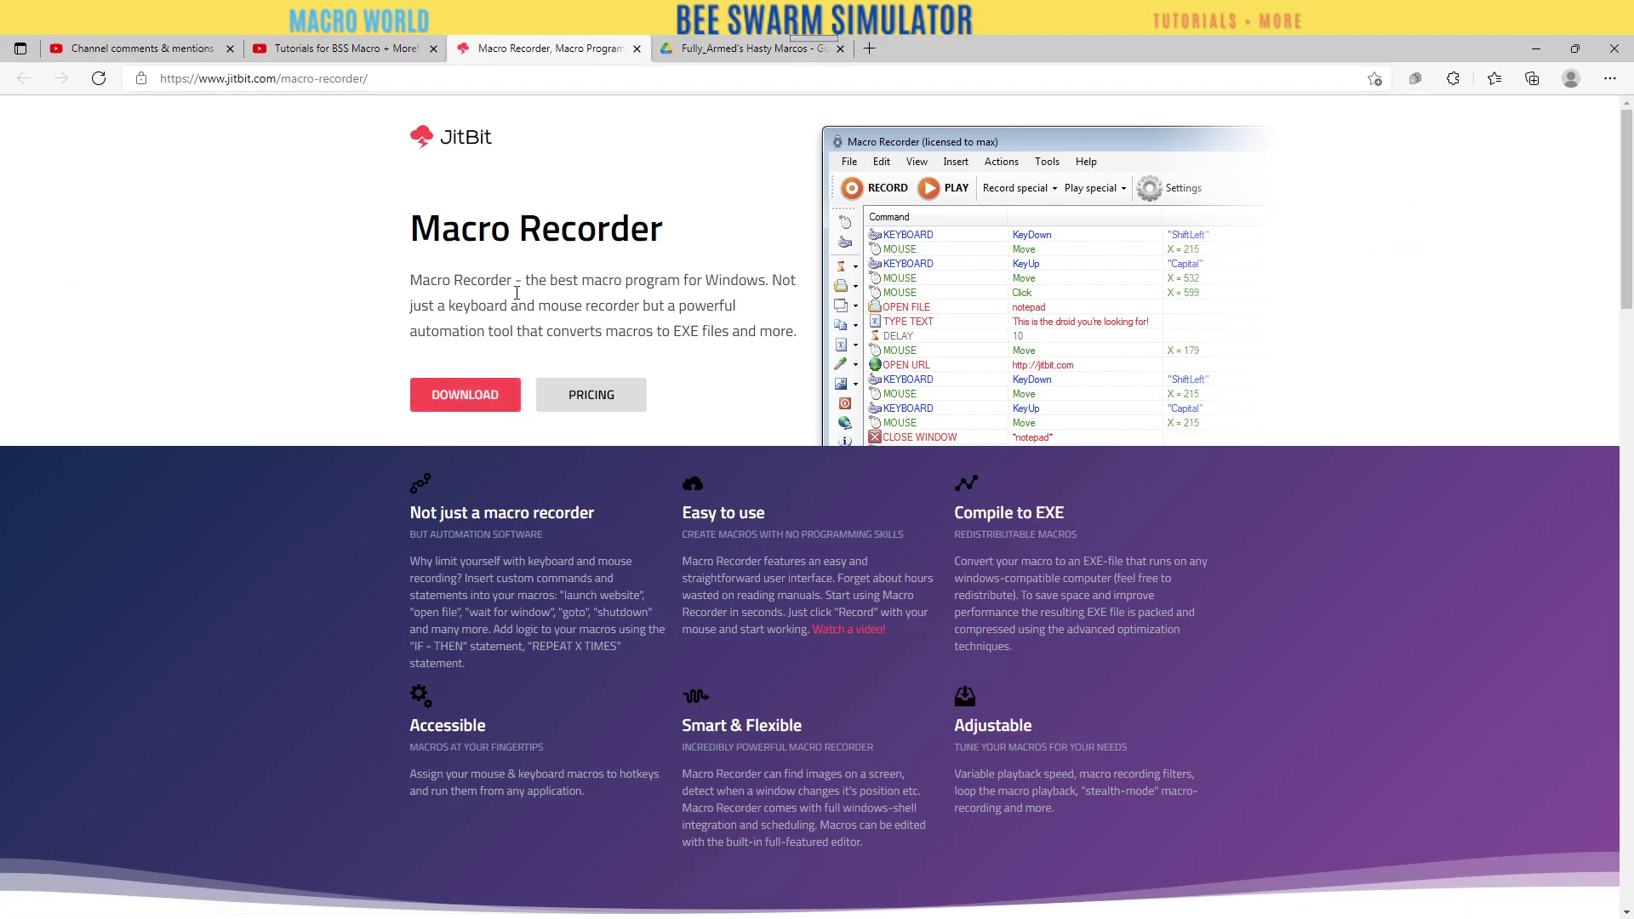
Download the Macro Recorder installer from jitbit.com, then switch to the Google Drive macros folder
click(481, 395)
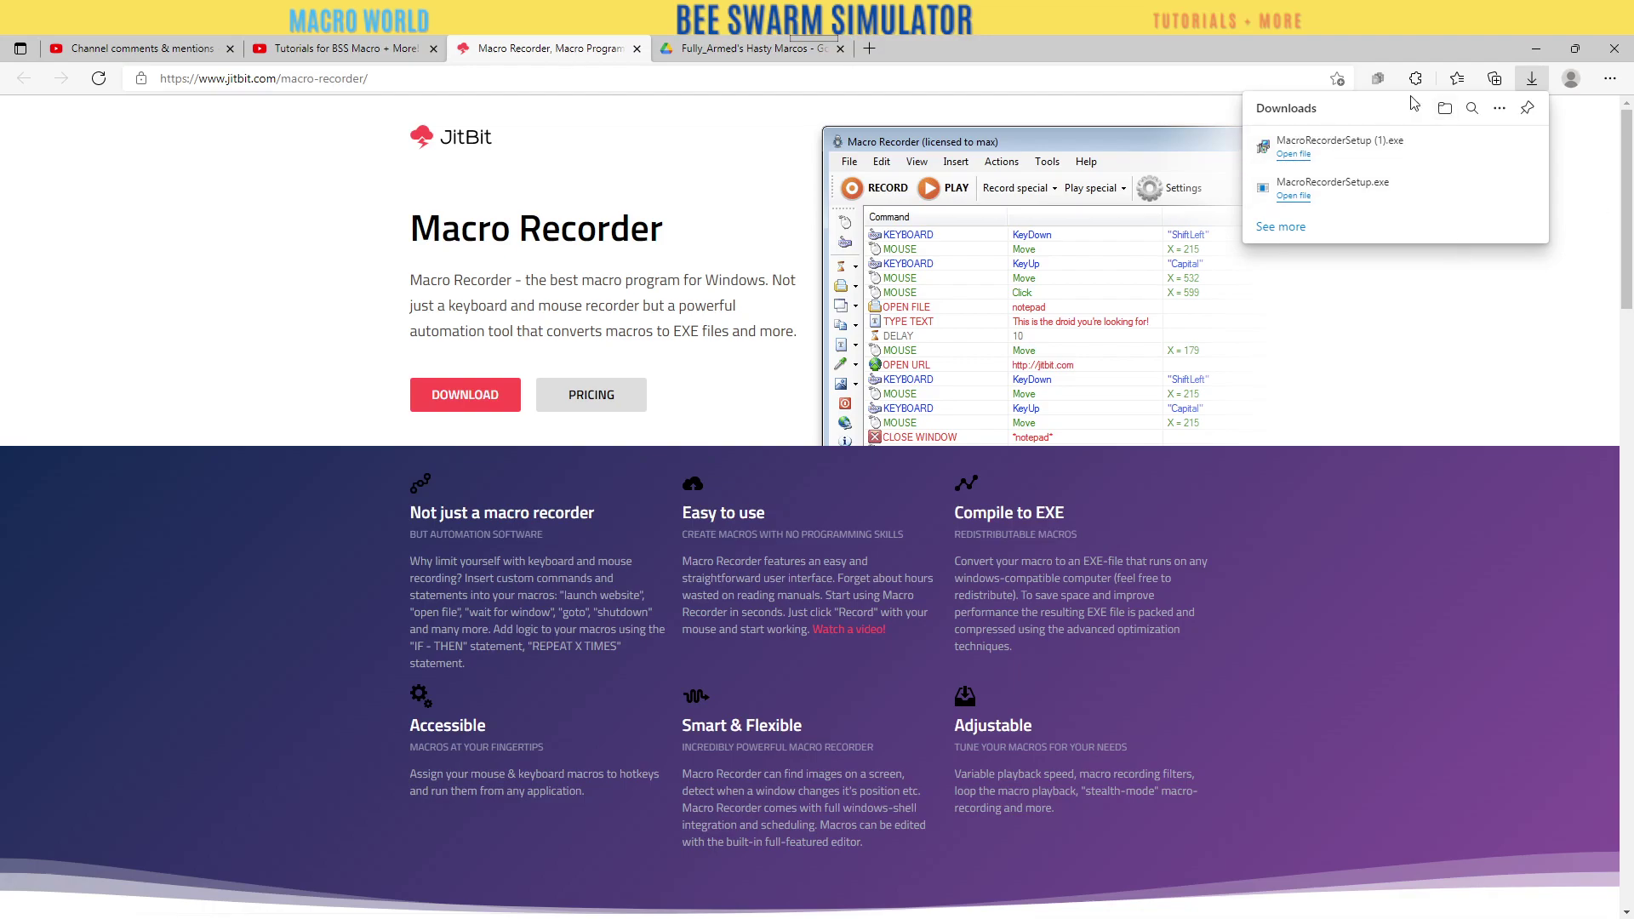
click(731, 56)
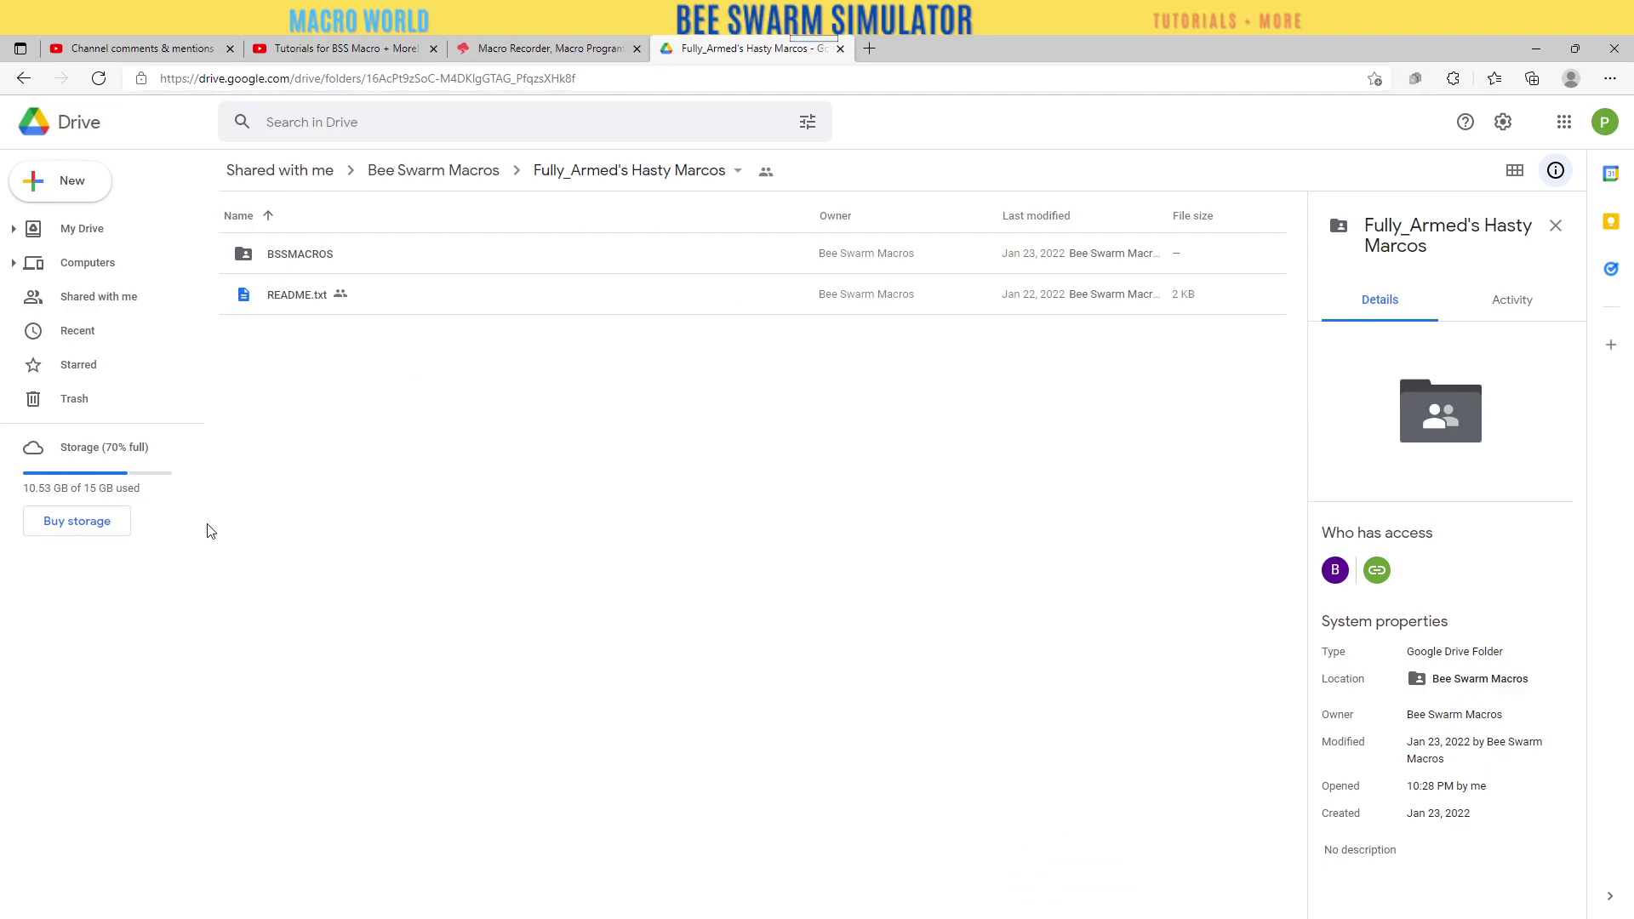
Go from Bee Swarm Macros into Hasty Macros, open README.txt and highlight the JitBit user and serial lines
click(458, 170)
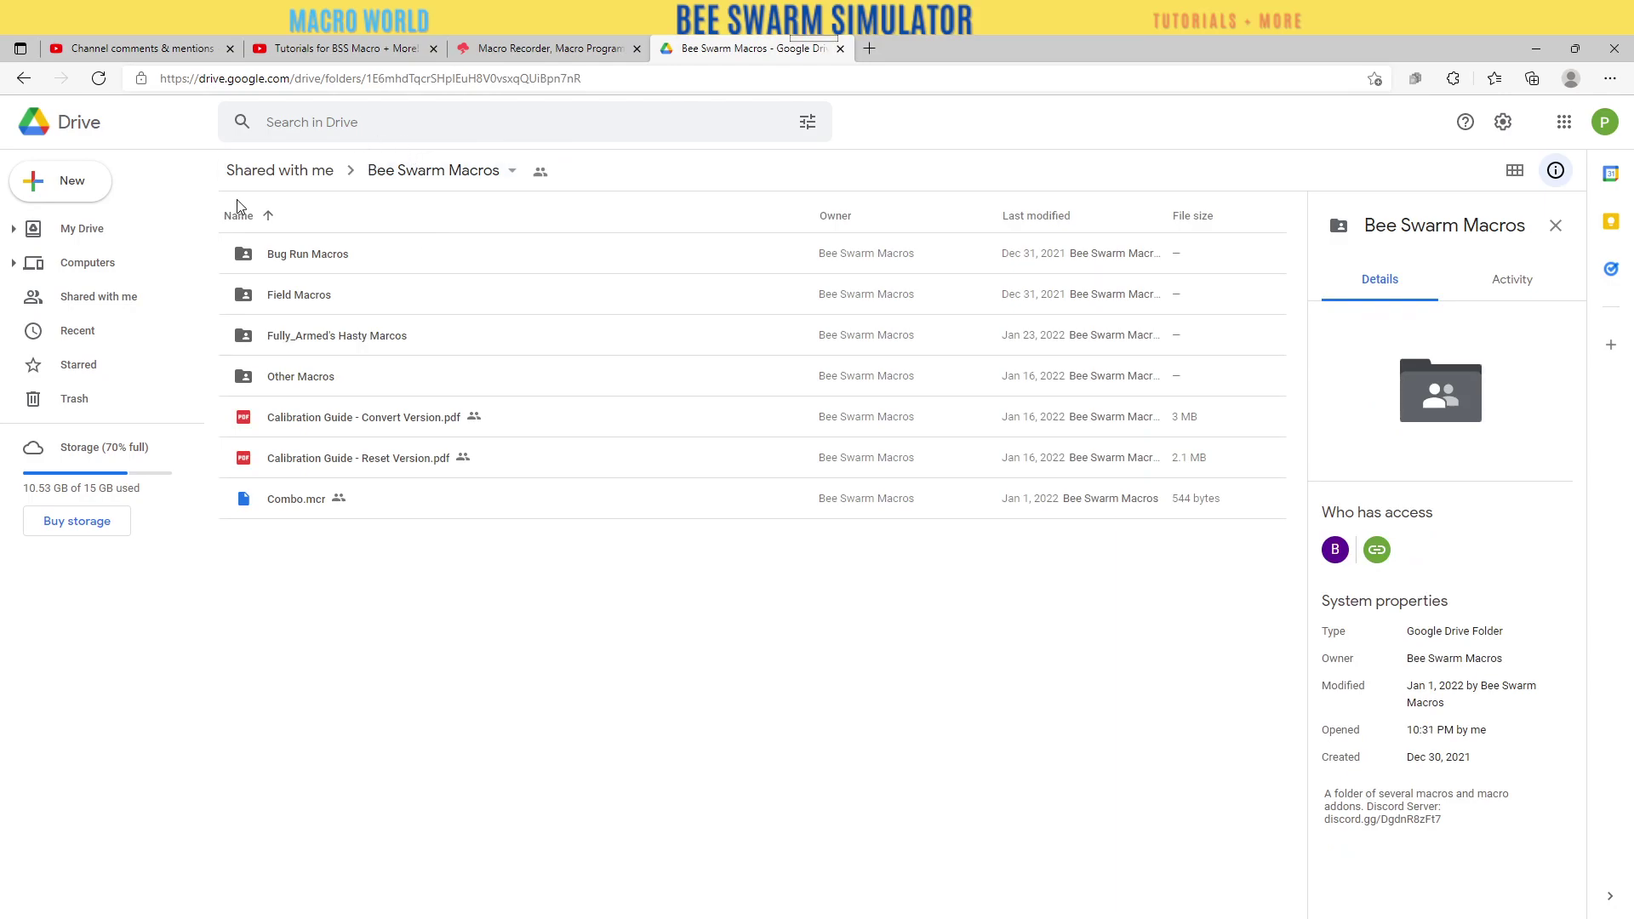
click(382, 344)
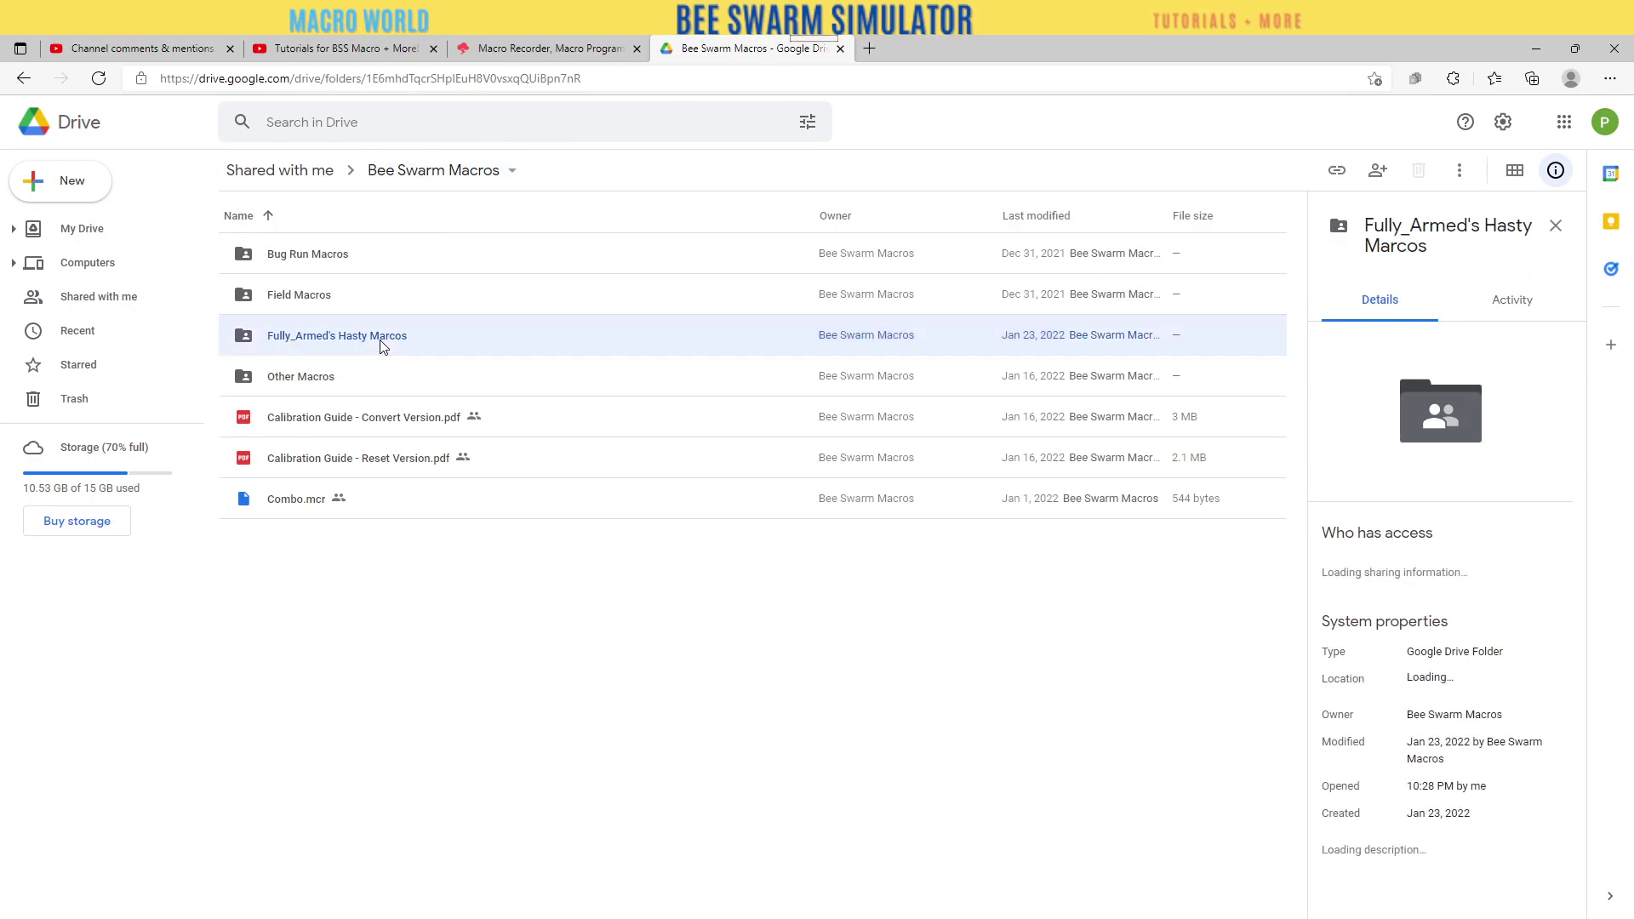
double_click(382, 344)
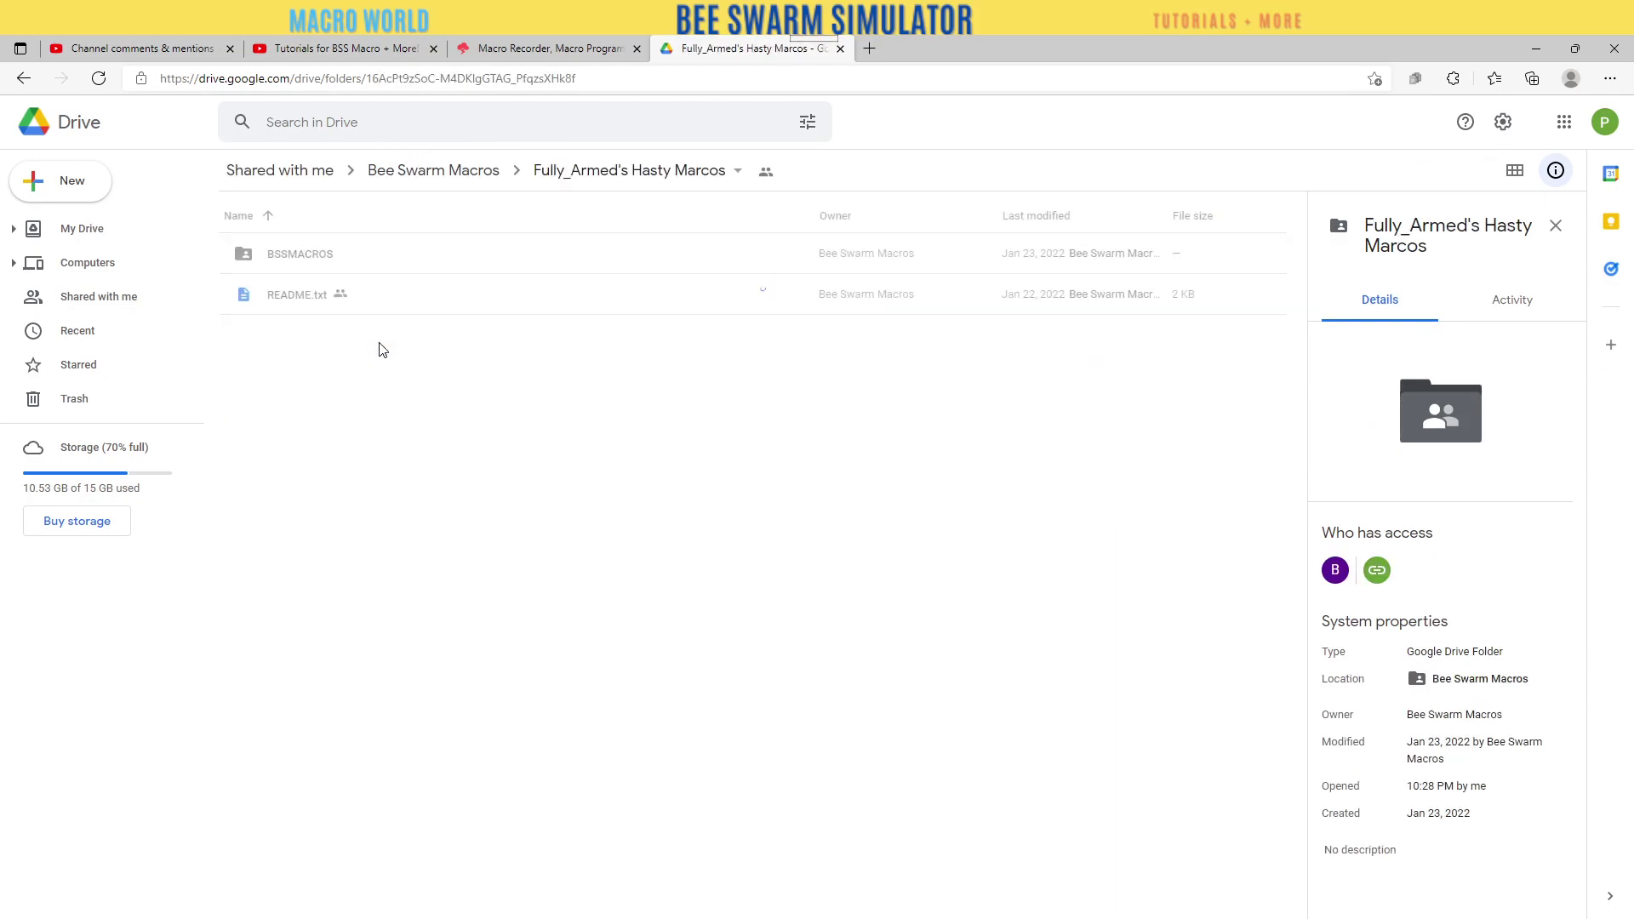
click(305, 298)
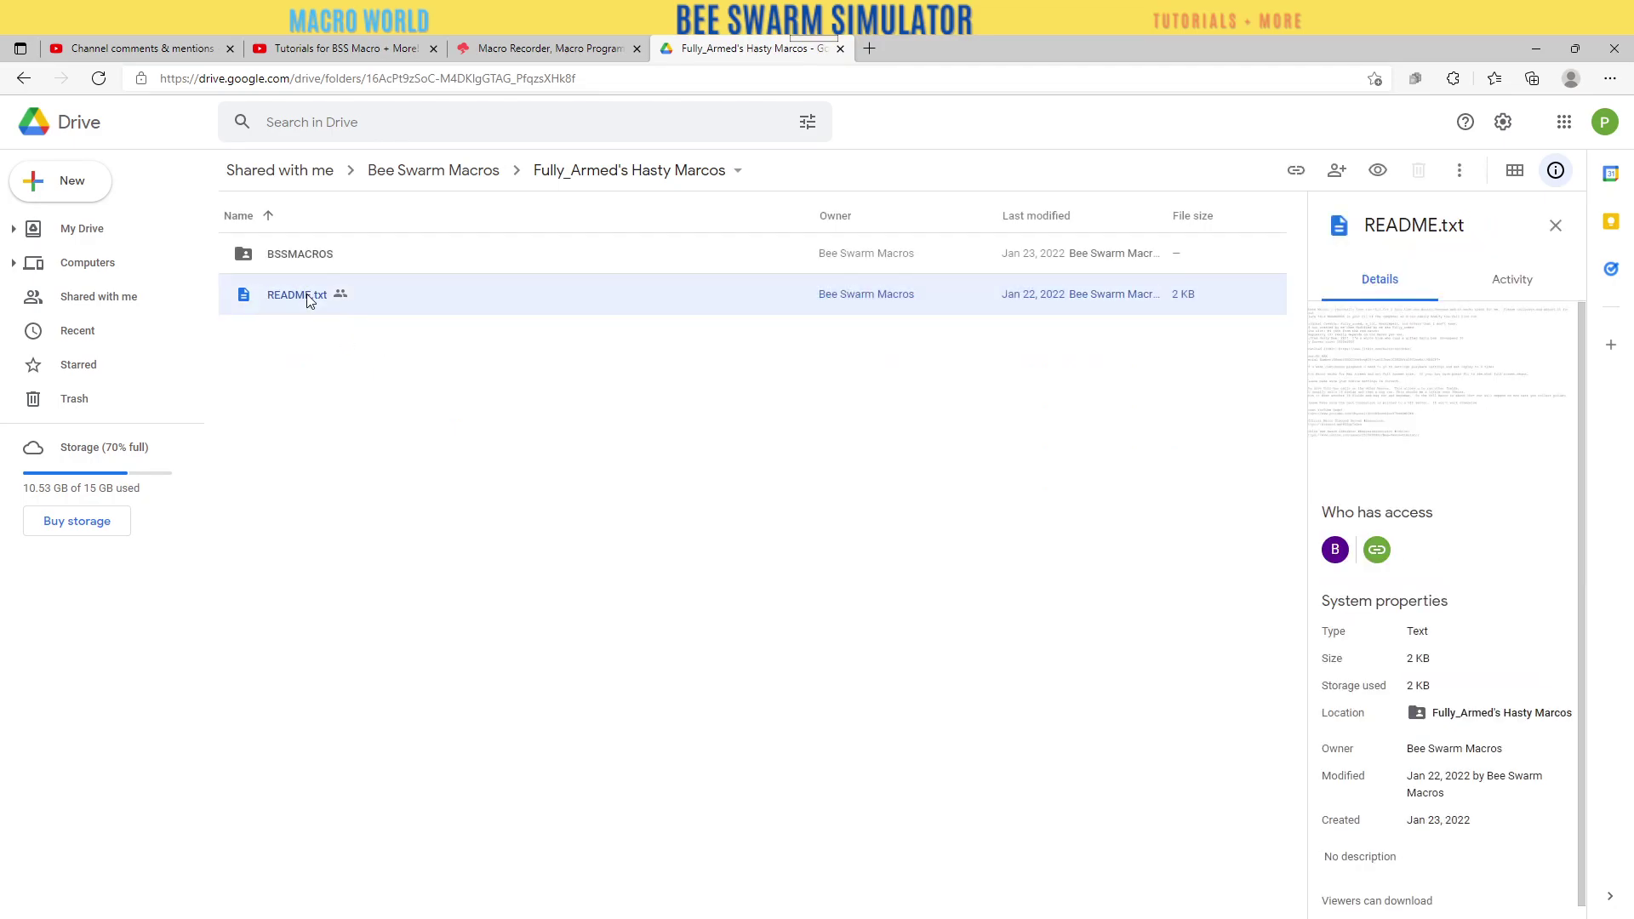
double_click(305, 298)
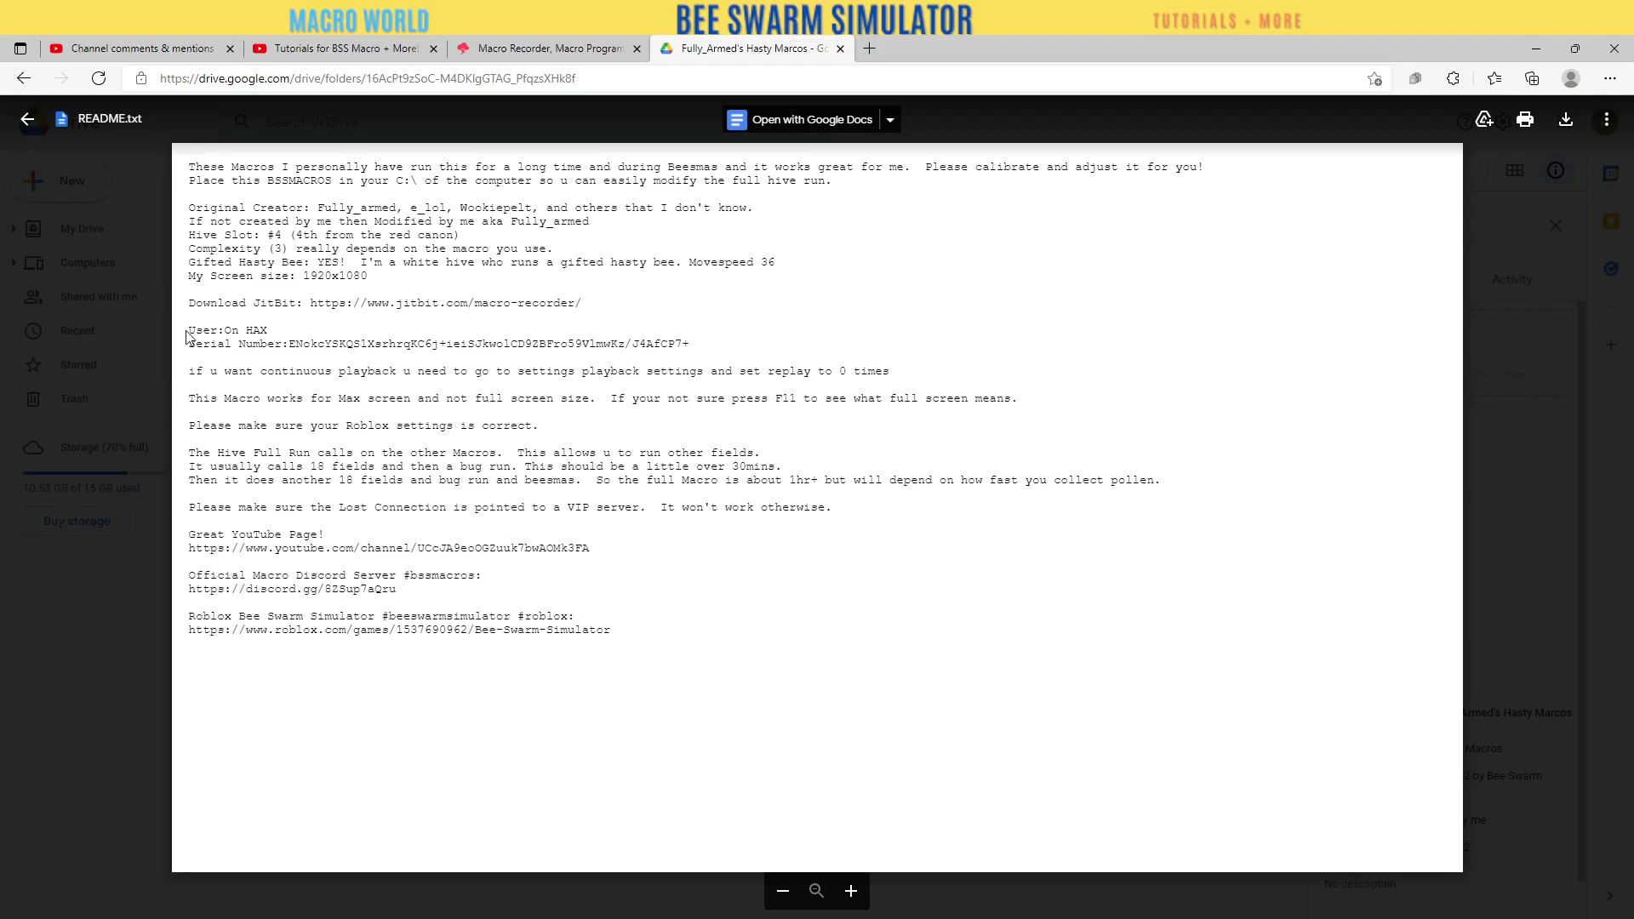
drag(189, 330, 546, 368)
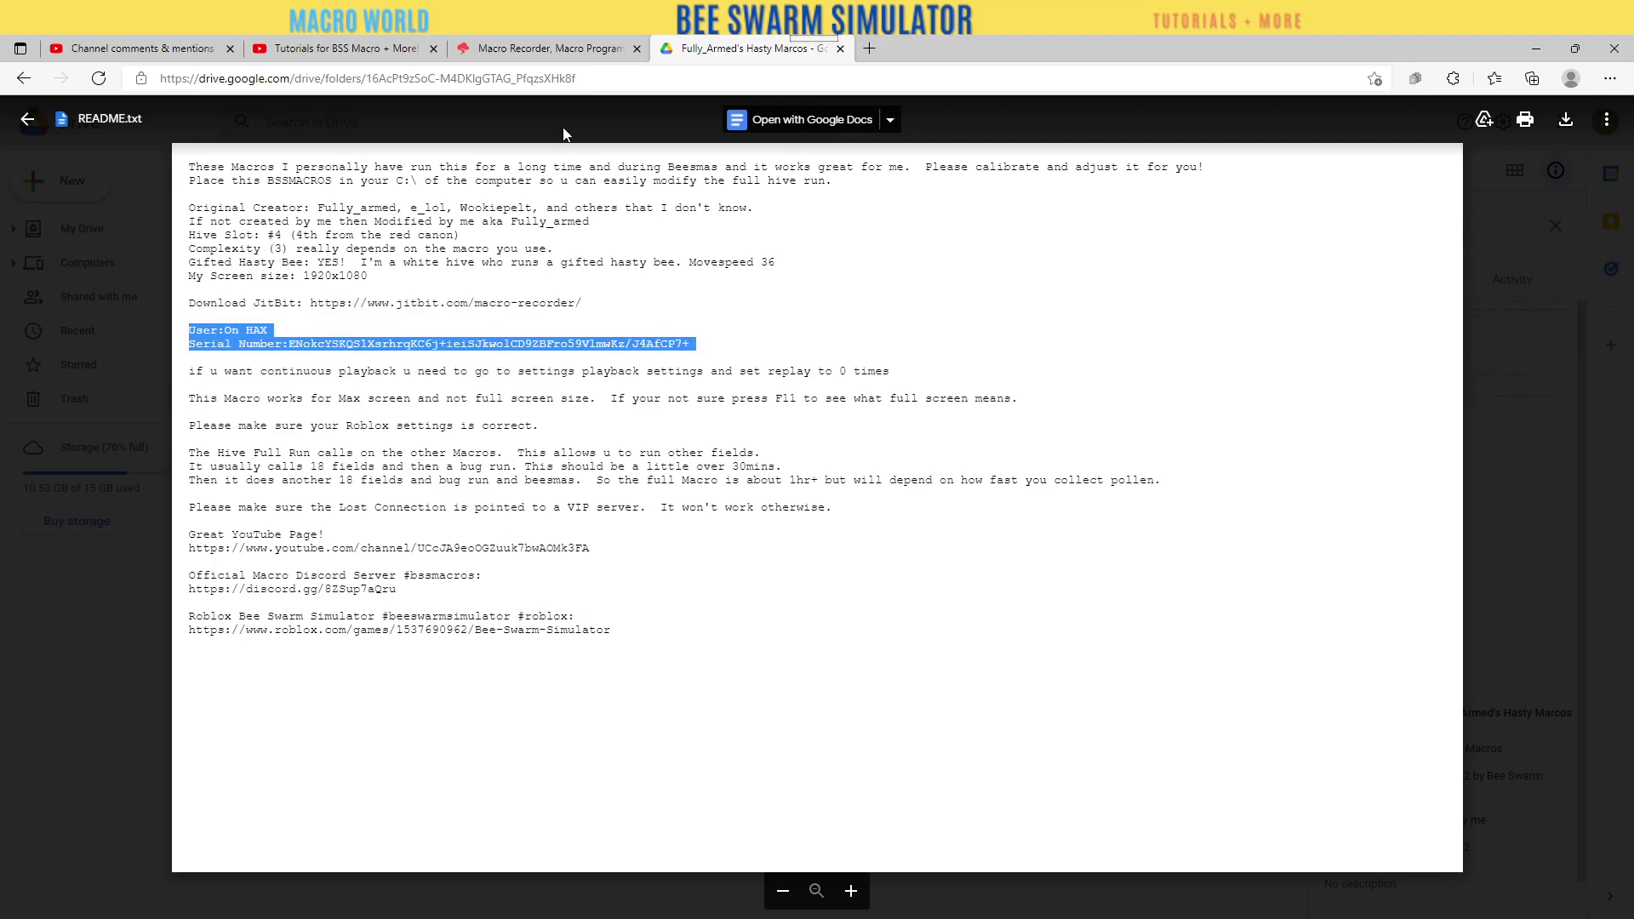
Back on the jitbit tab, show the downloaded MacroRecorderSetup installer in the Downloads folder
click(576, 56)
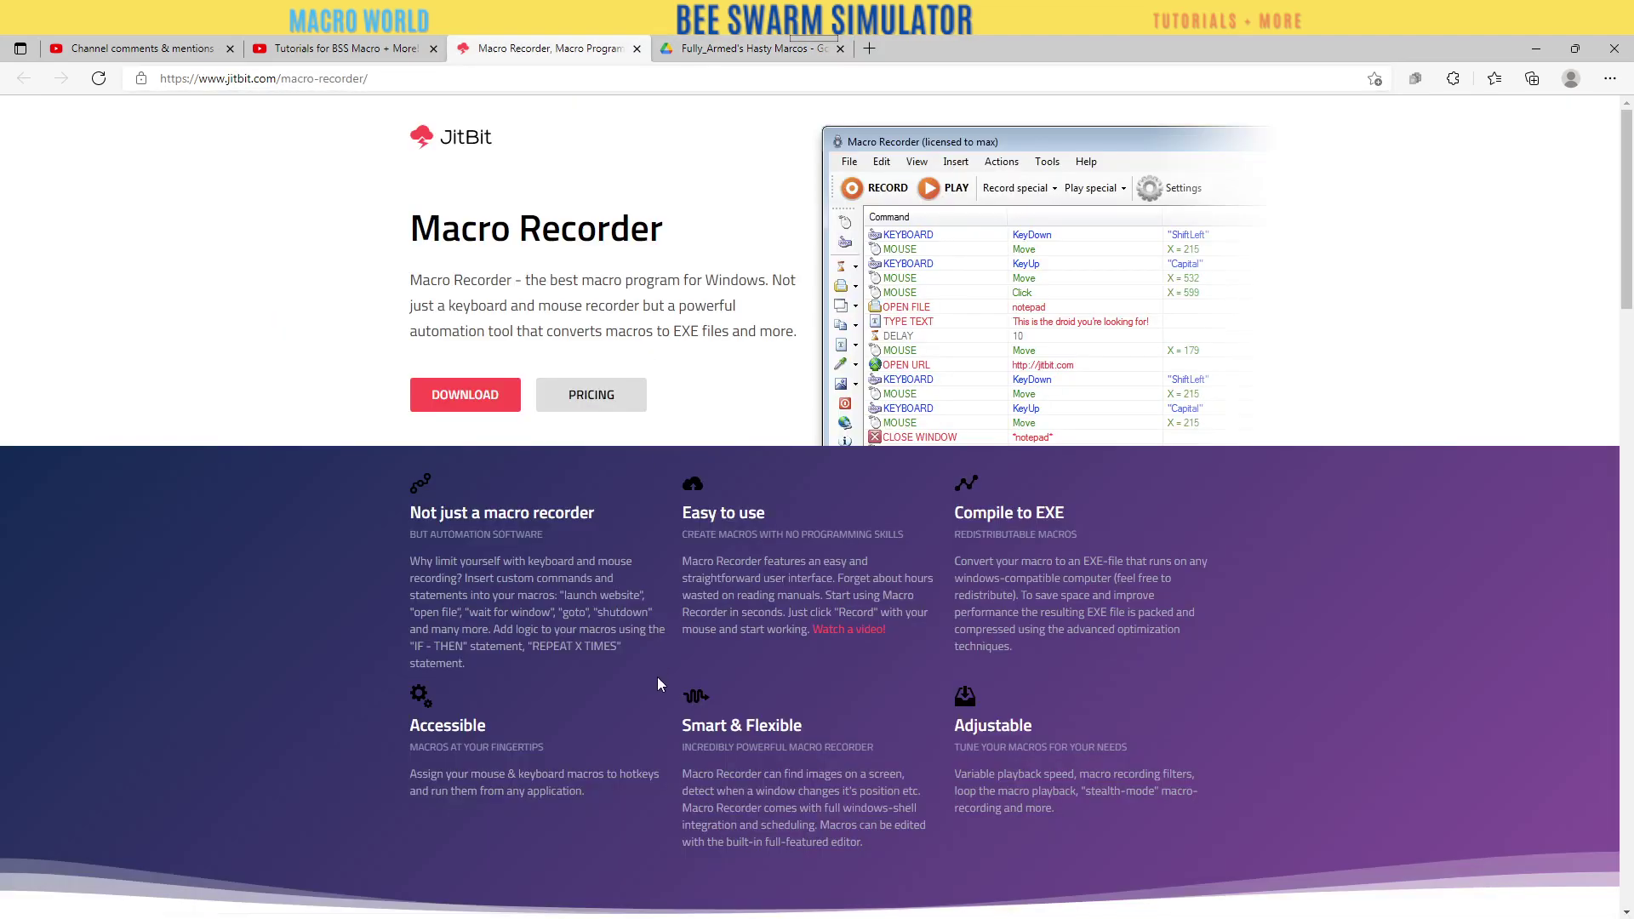
click(565, 915)
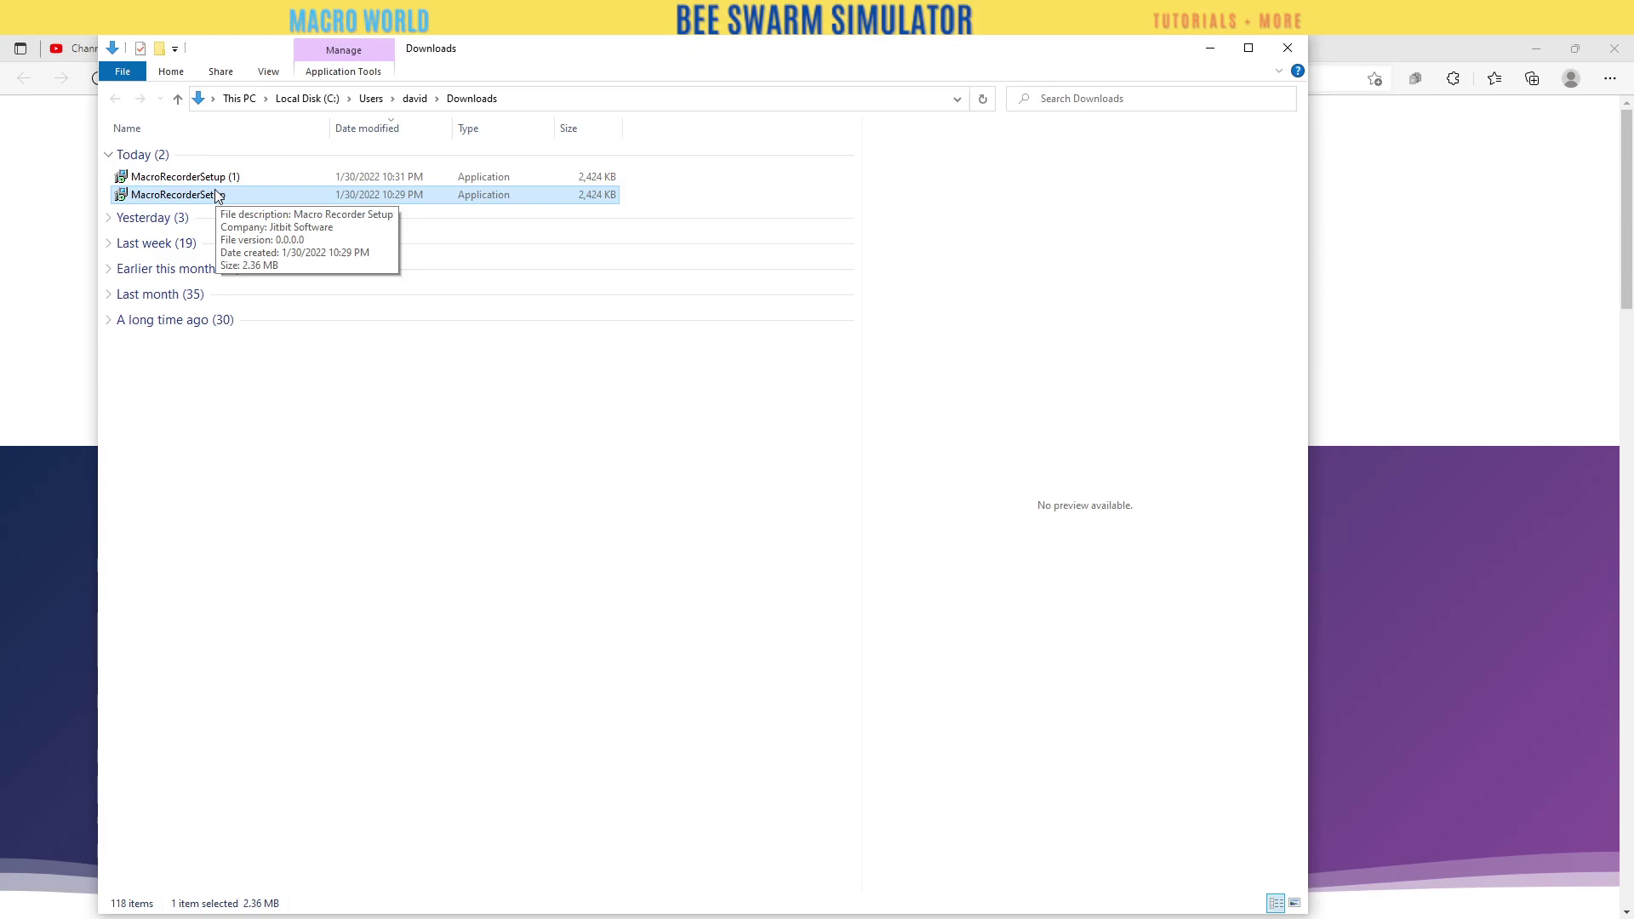
Run MacroRecorderSetup, accept the license and install Macro Recorder 5.8.1 to the default folder
double_click(219, 194)
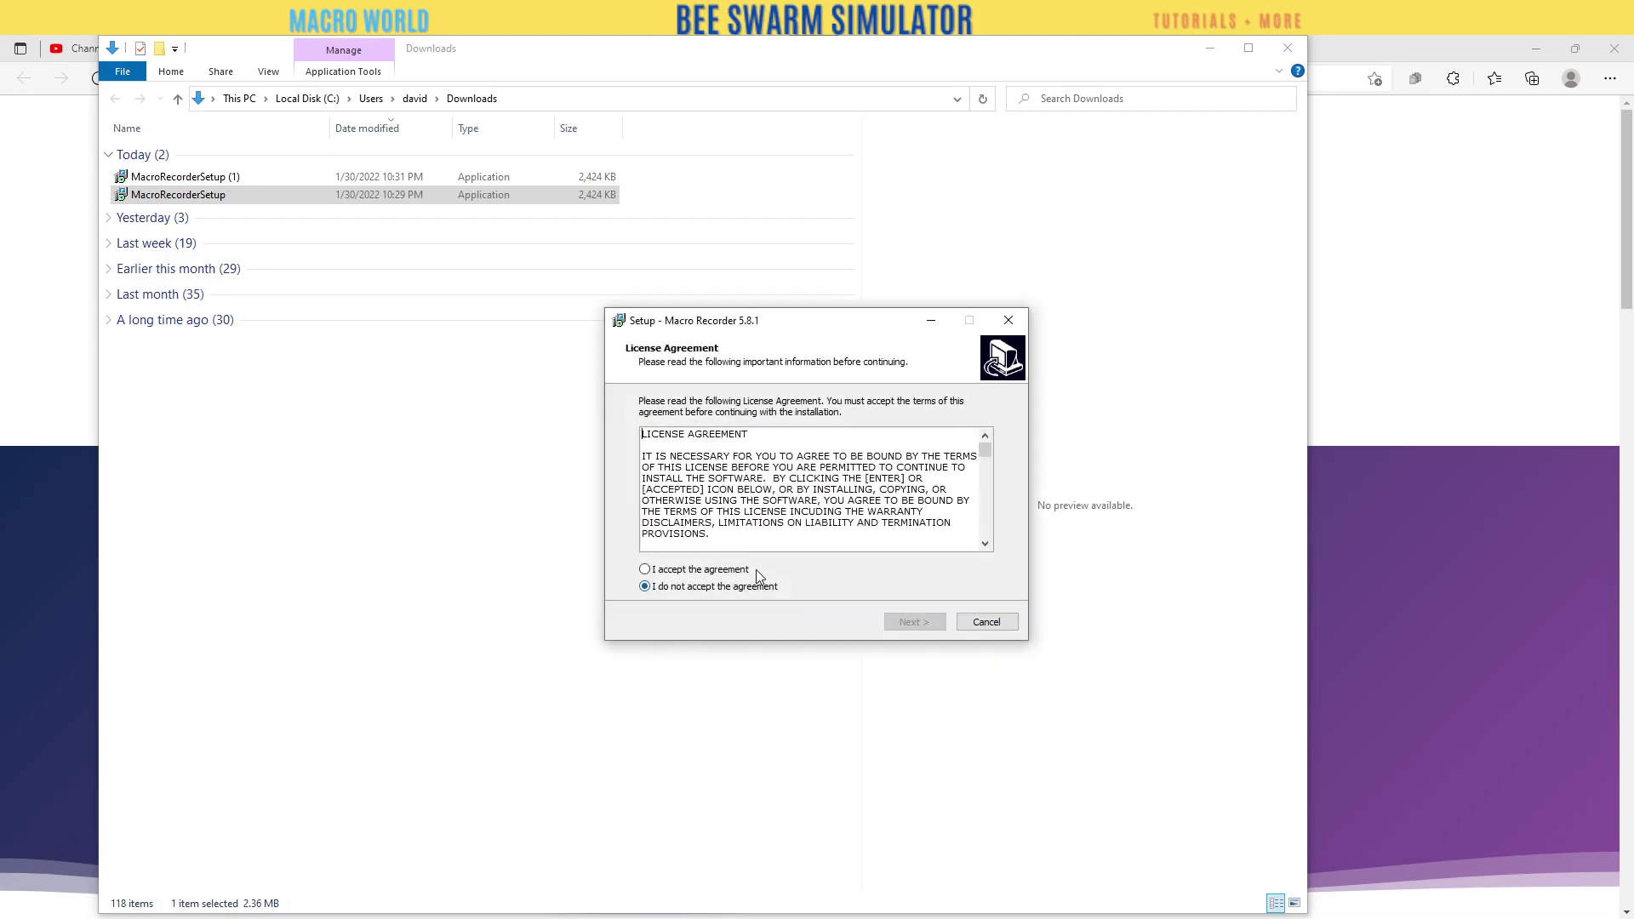
click(737, 571)
click(915, 628)
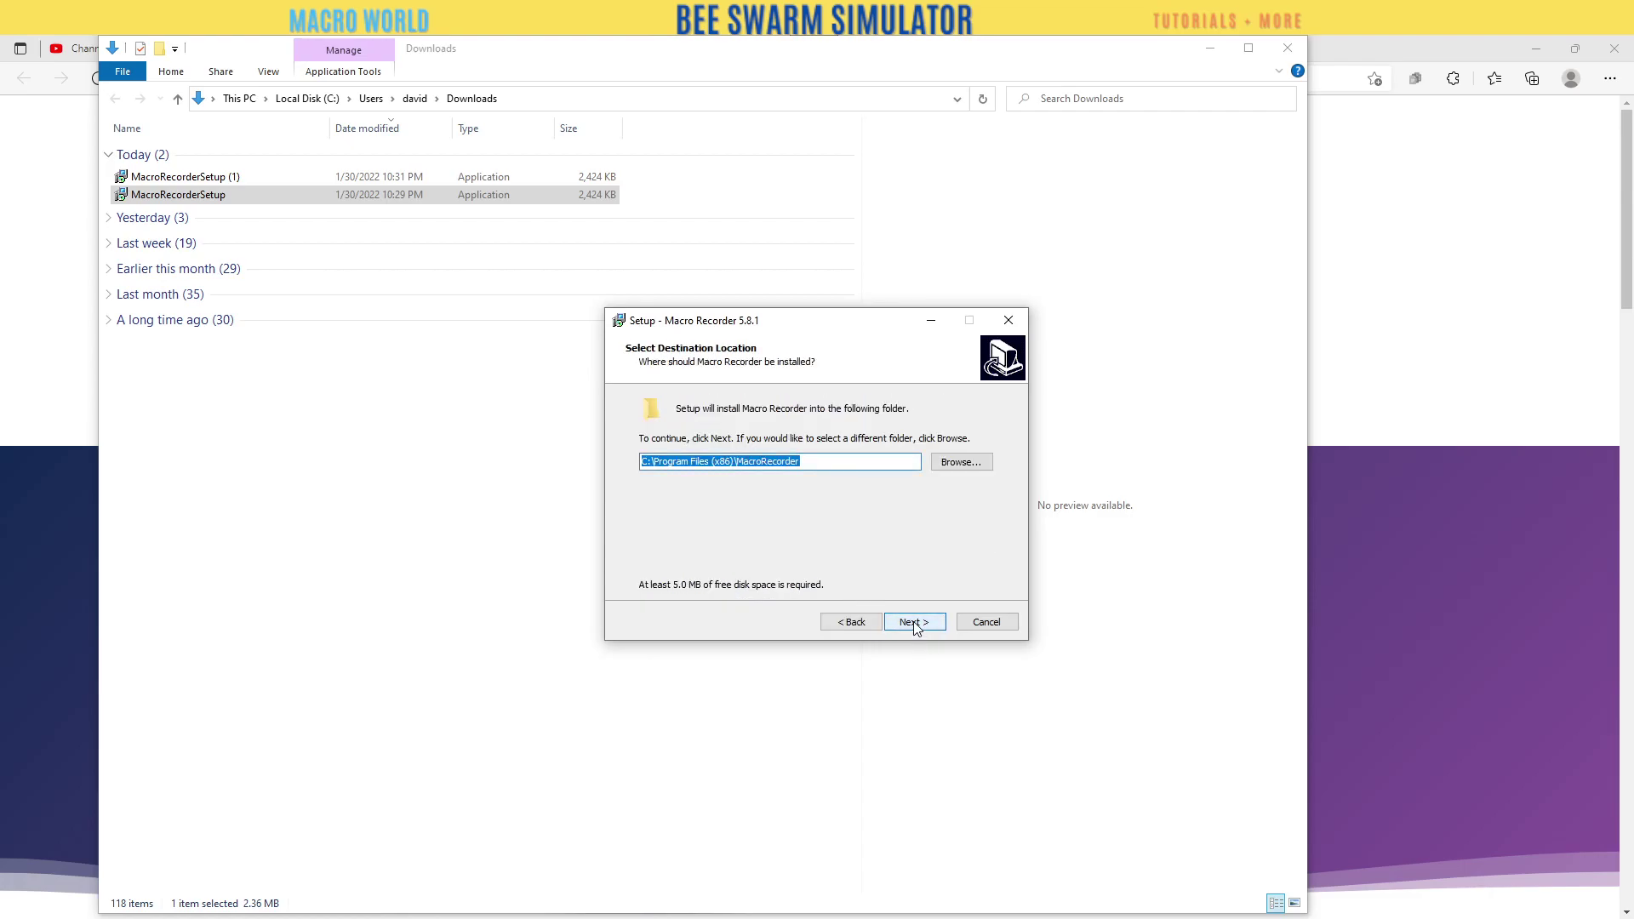
click(915, 626)
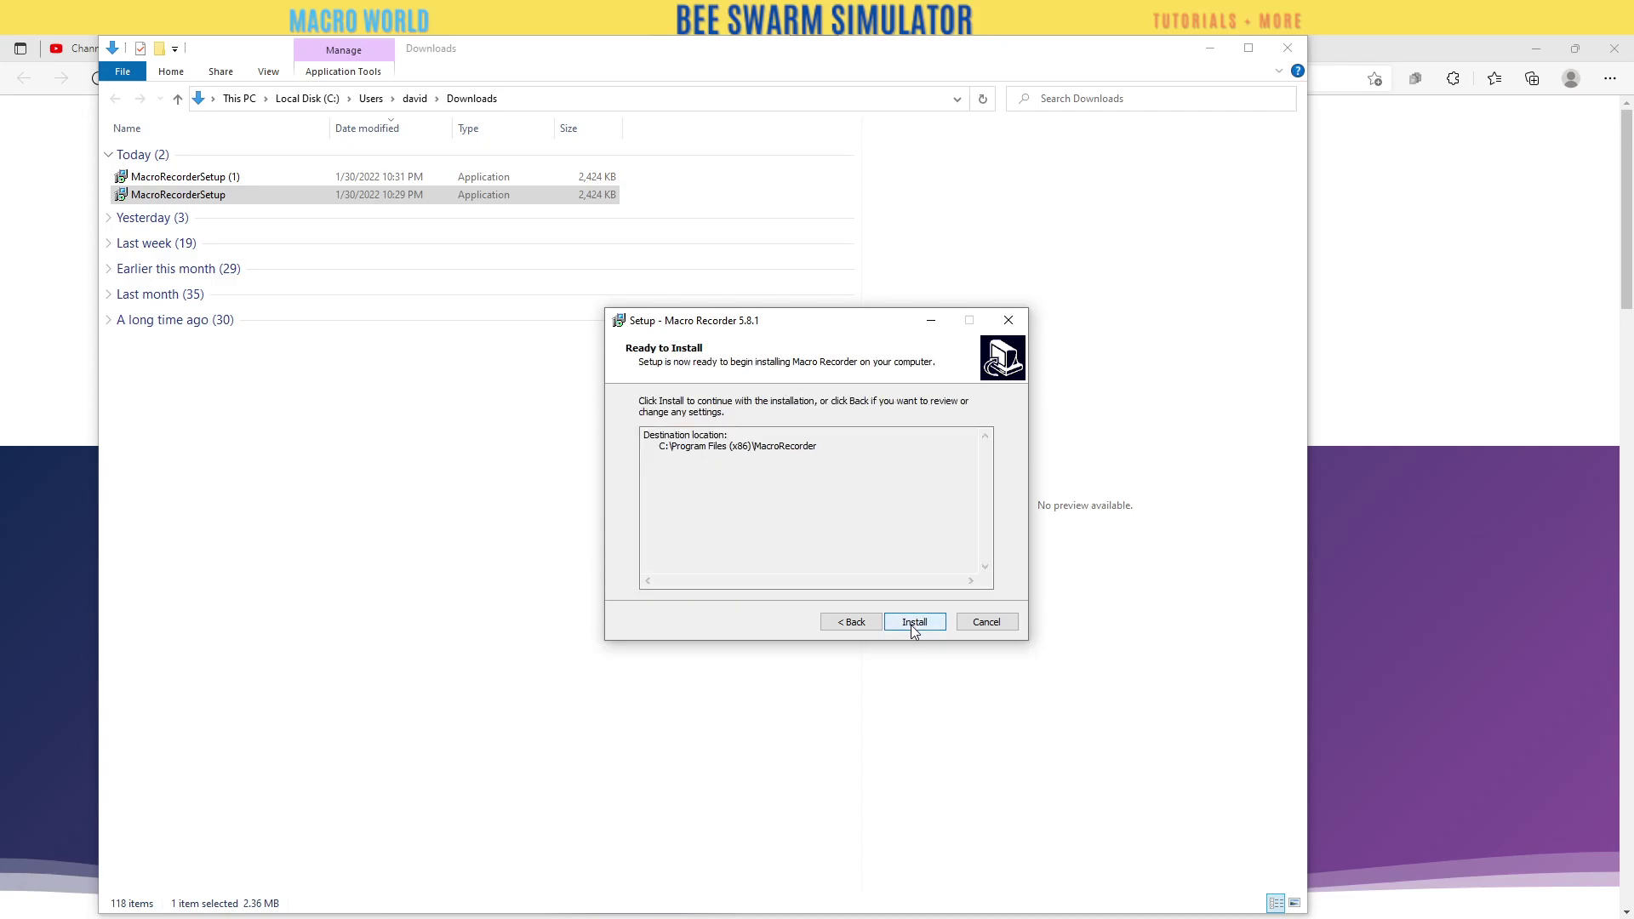
click(910, 626)
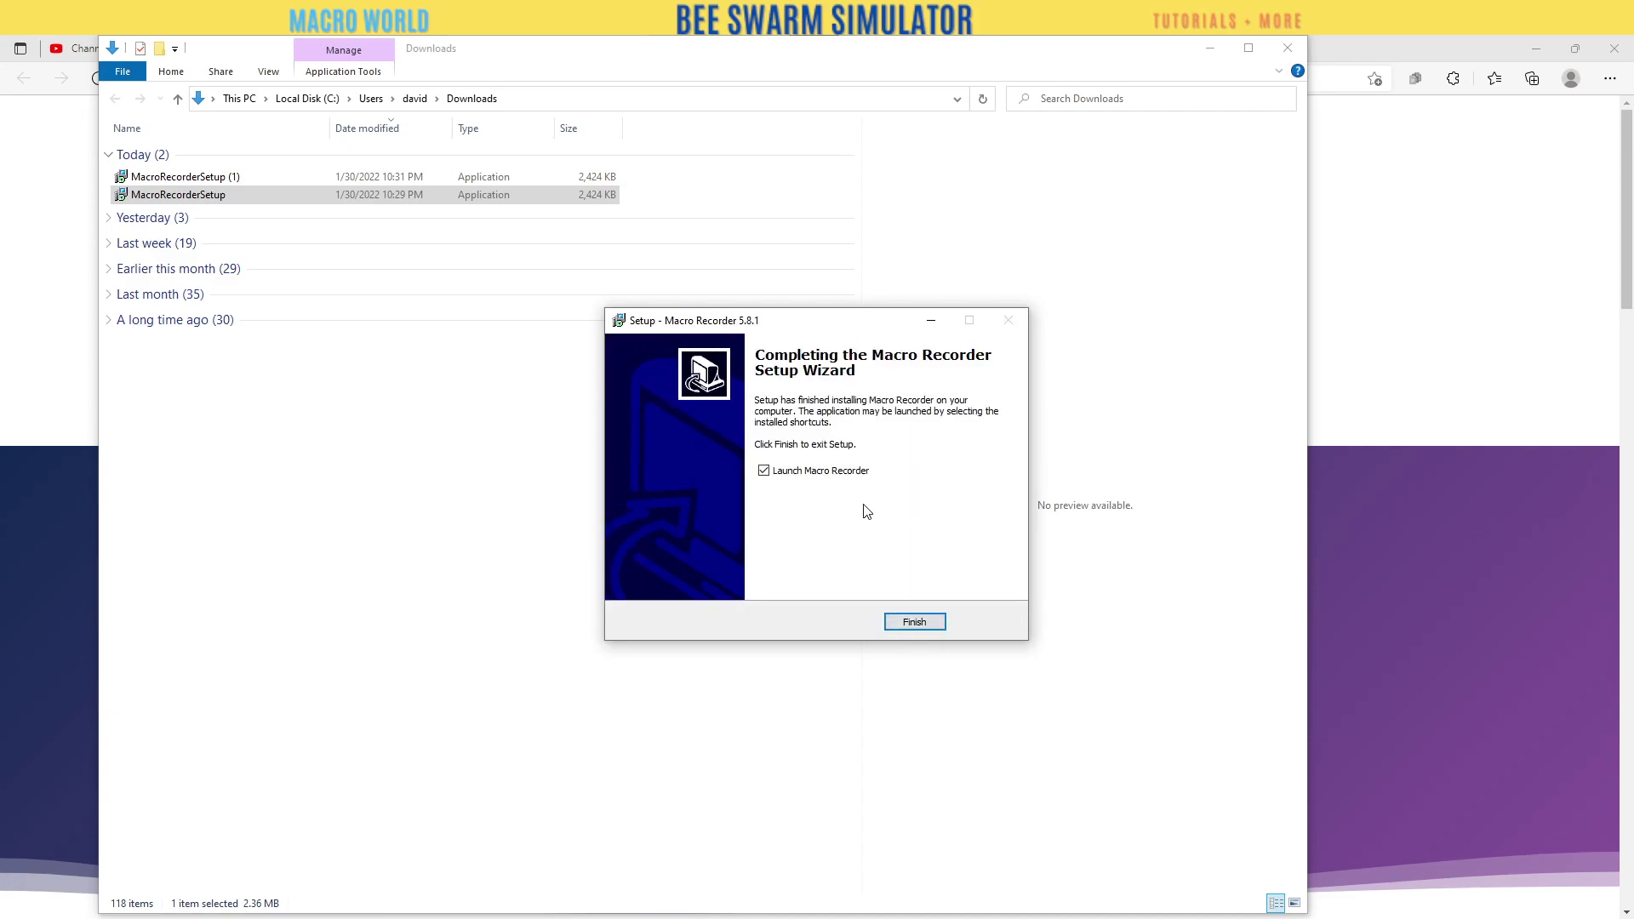
Finish setup, widen the Welcome dialog and load the recent macro 4_RepeatMix.mcr
click(904, 622)
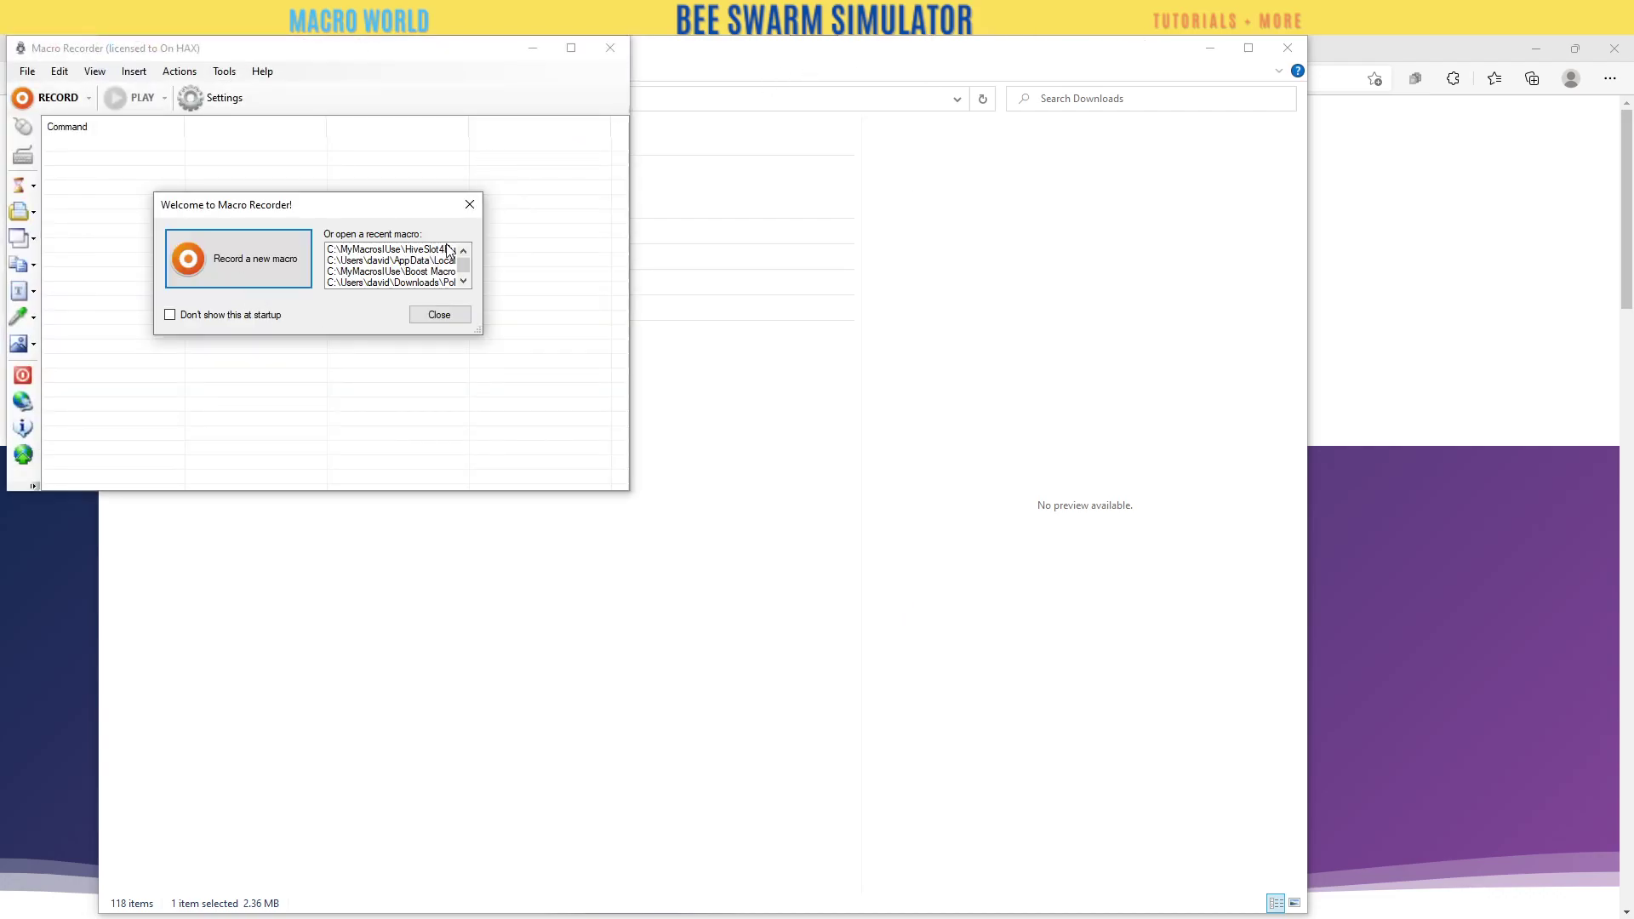
drag(469, 331, 670, 365)
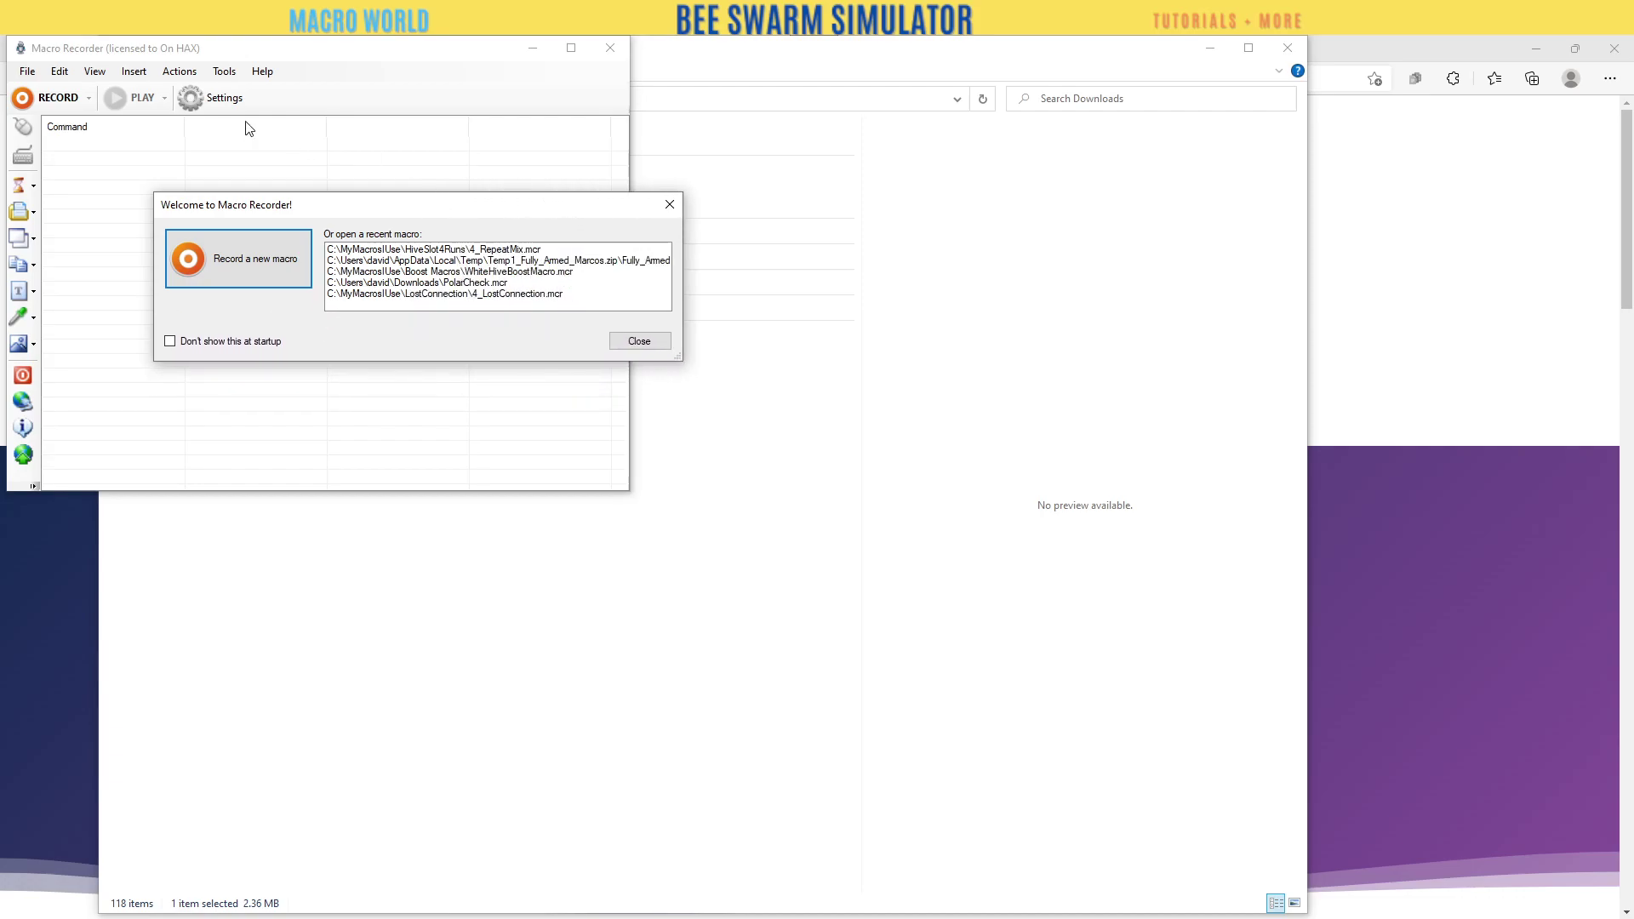
click(221, 72)
double_click(502, 248)
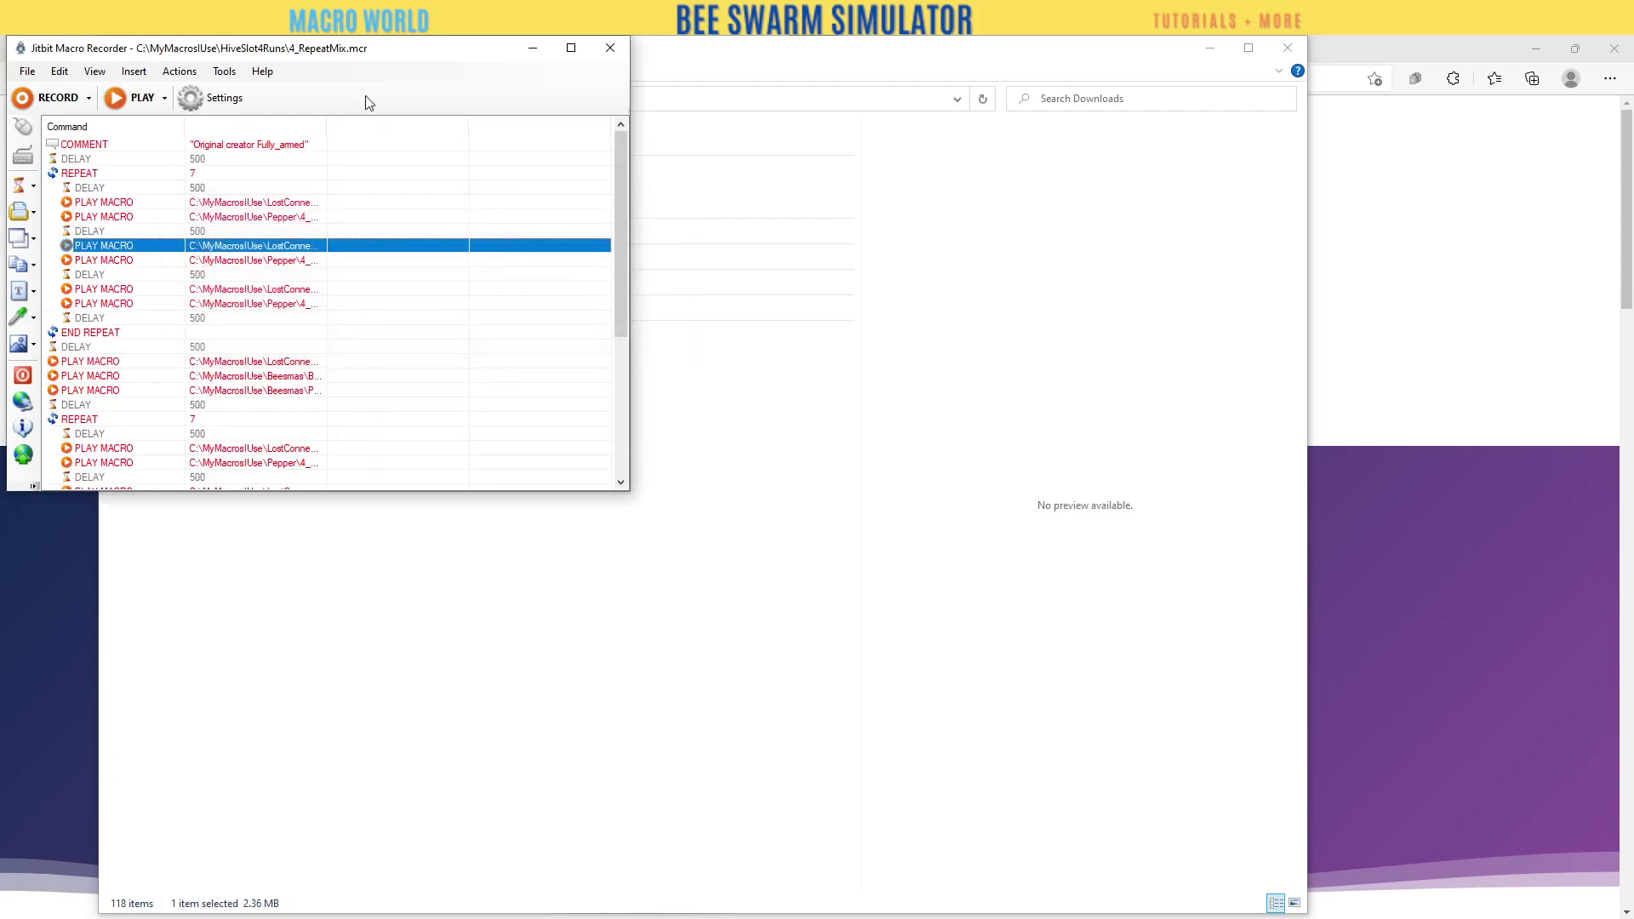
click(263, 73)
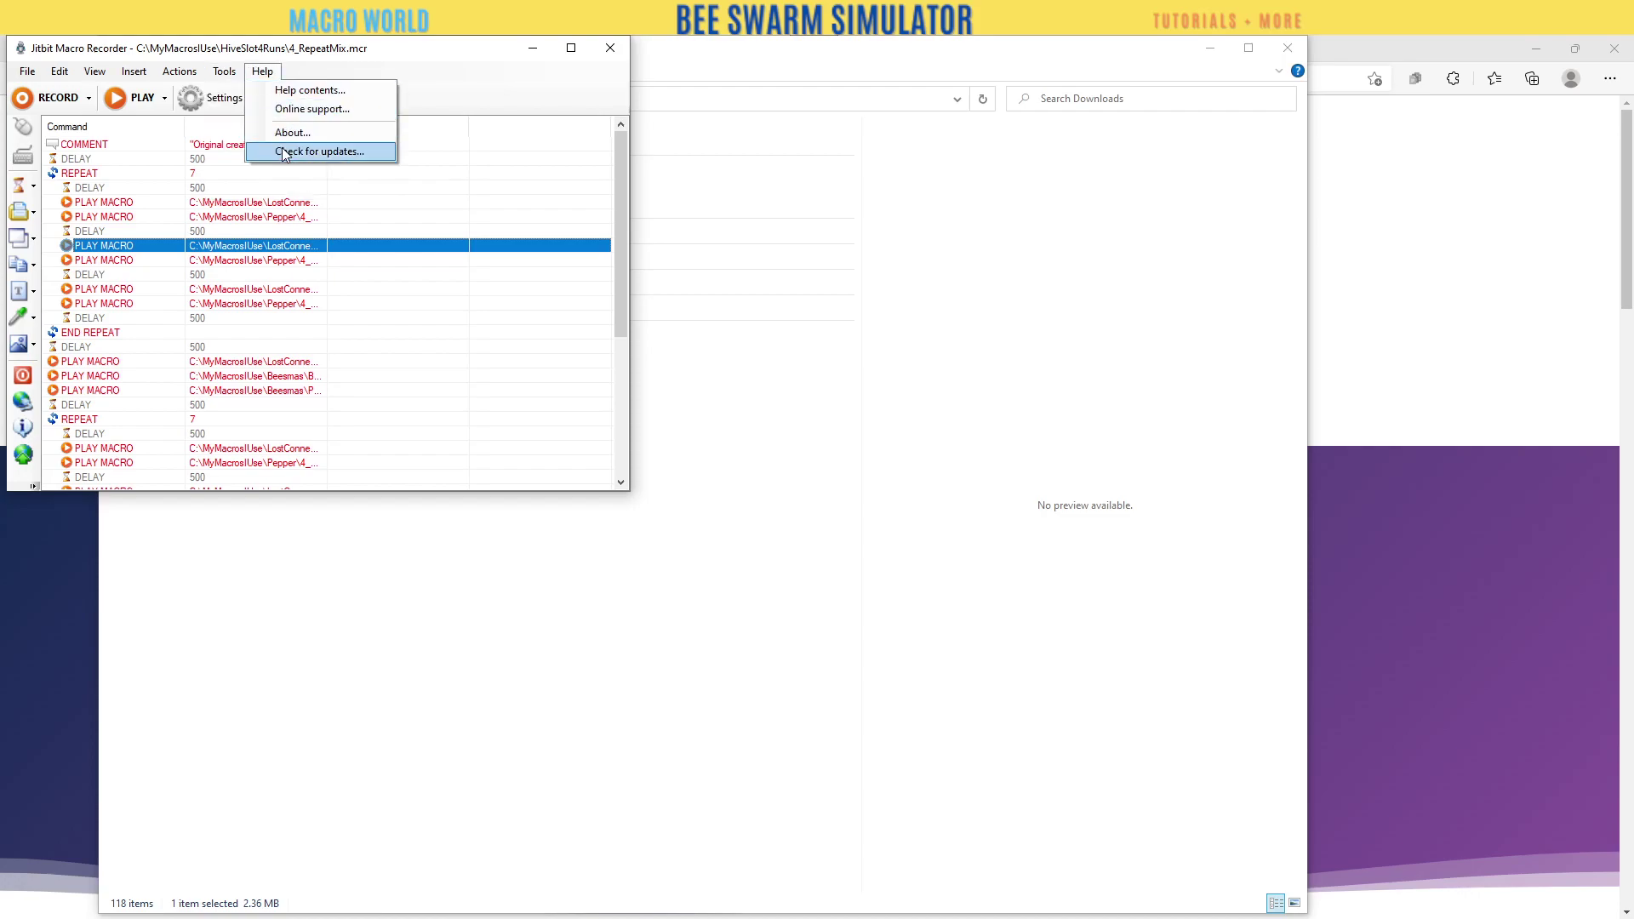
click(284, 152)
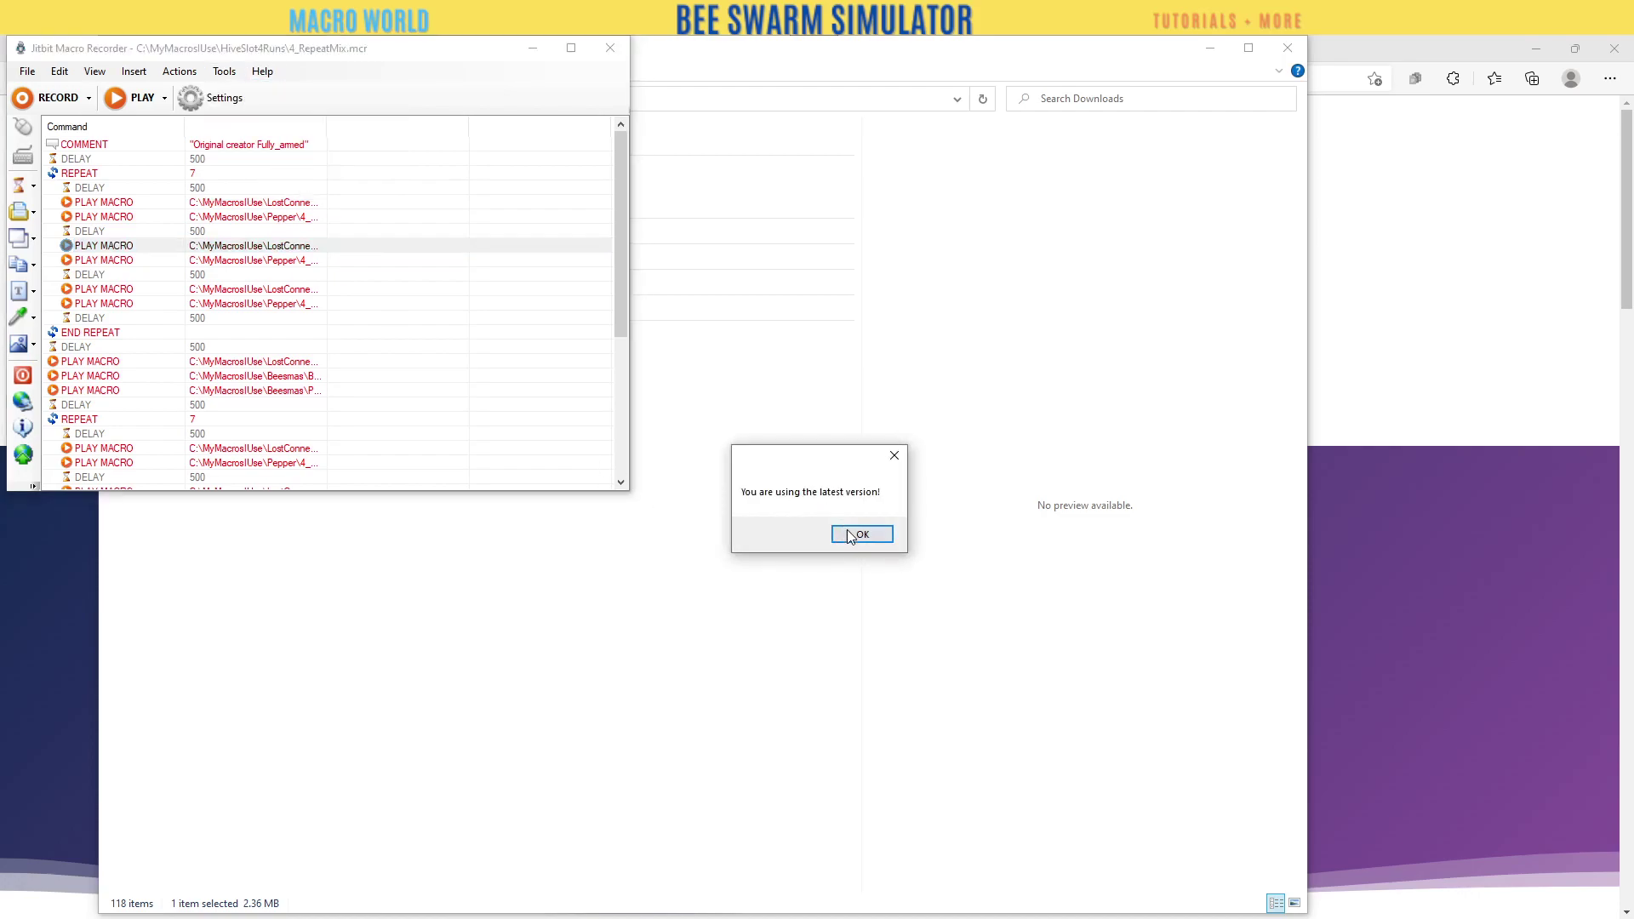
click(855, 534)
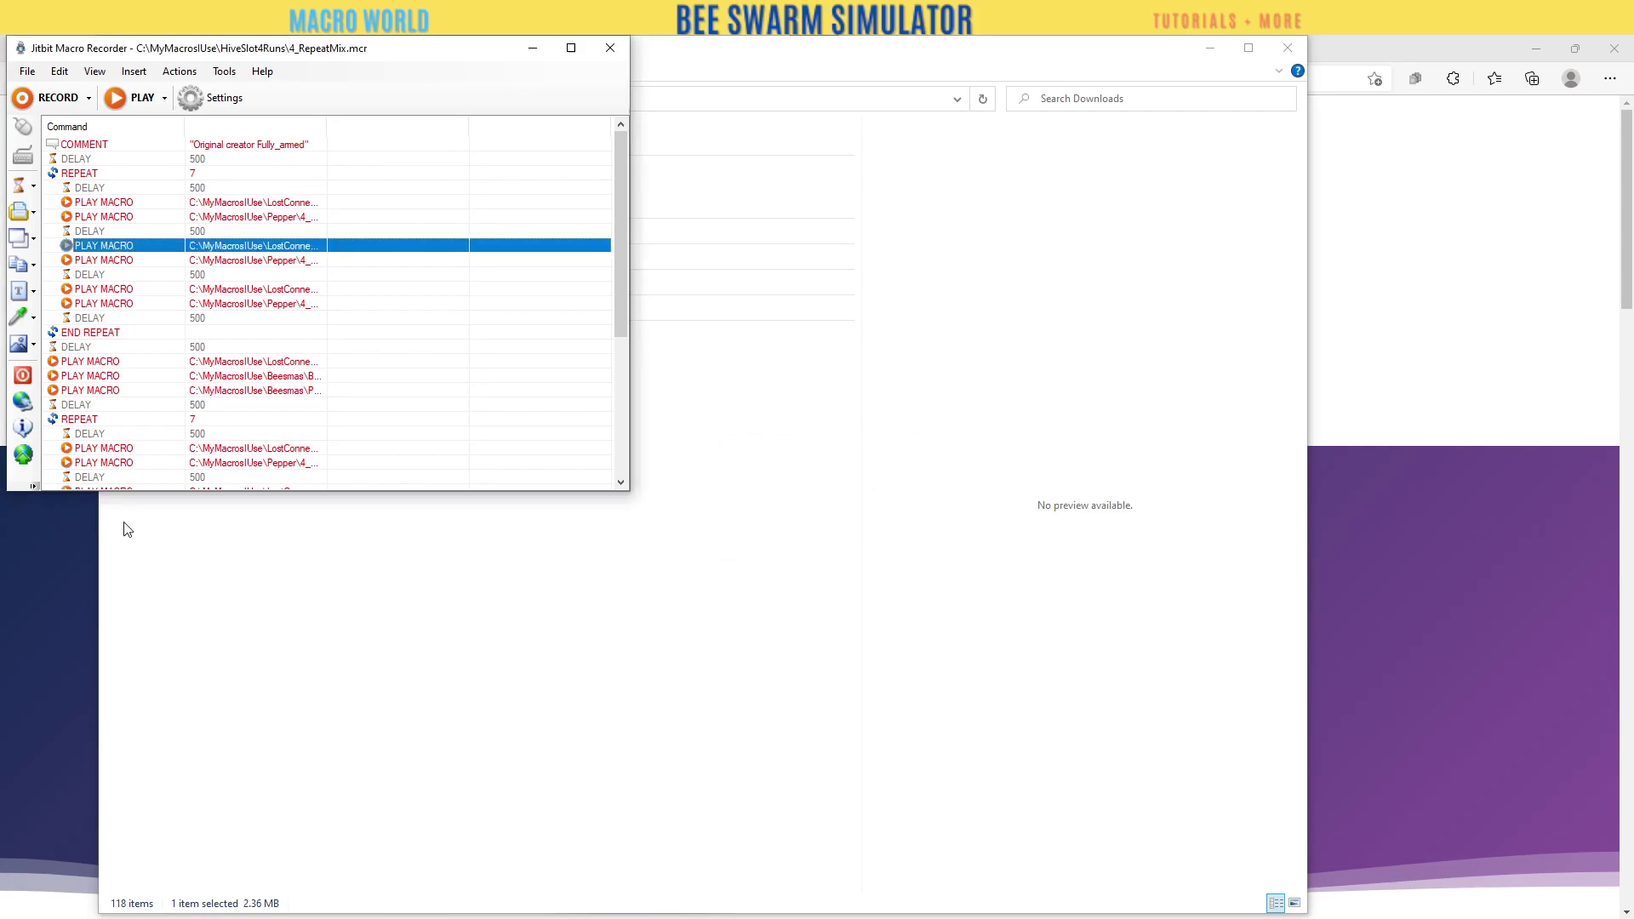
click(29, 72)
click(223, 73)
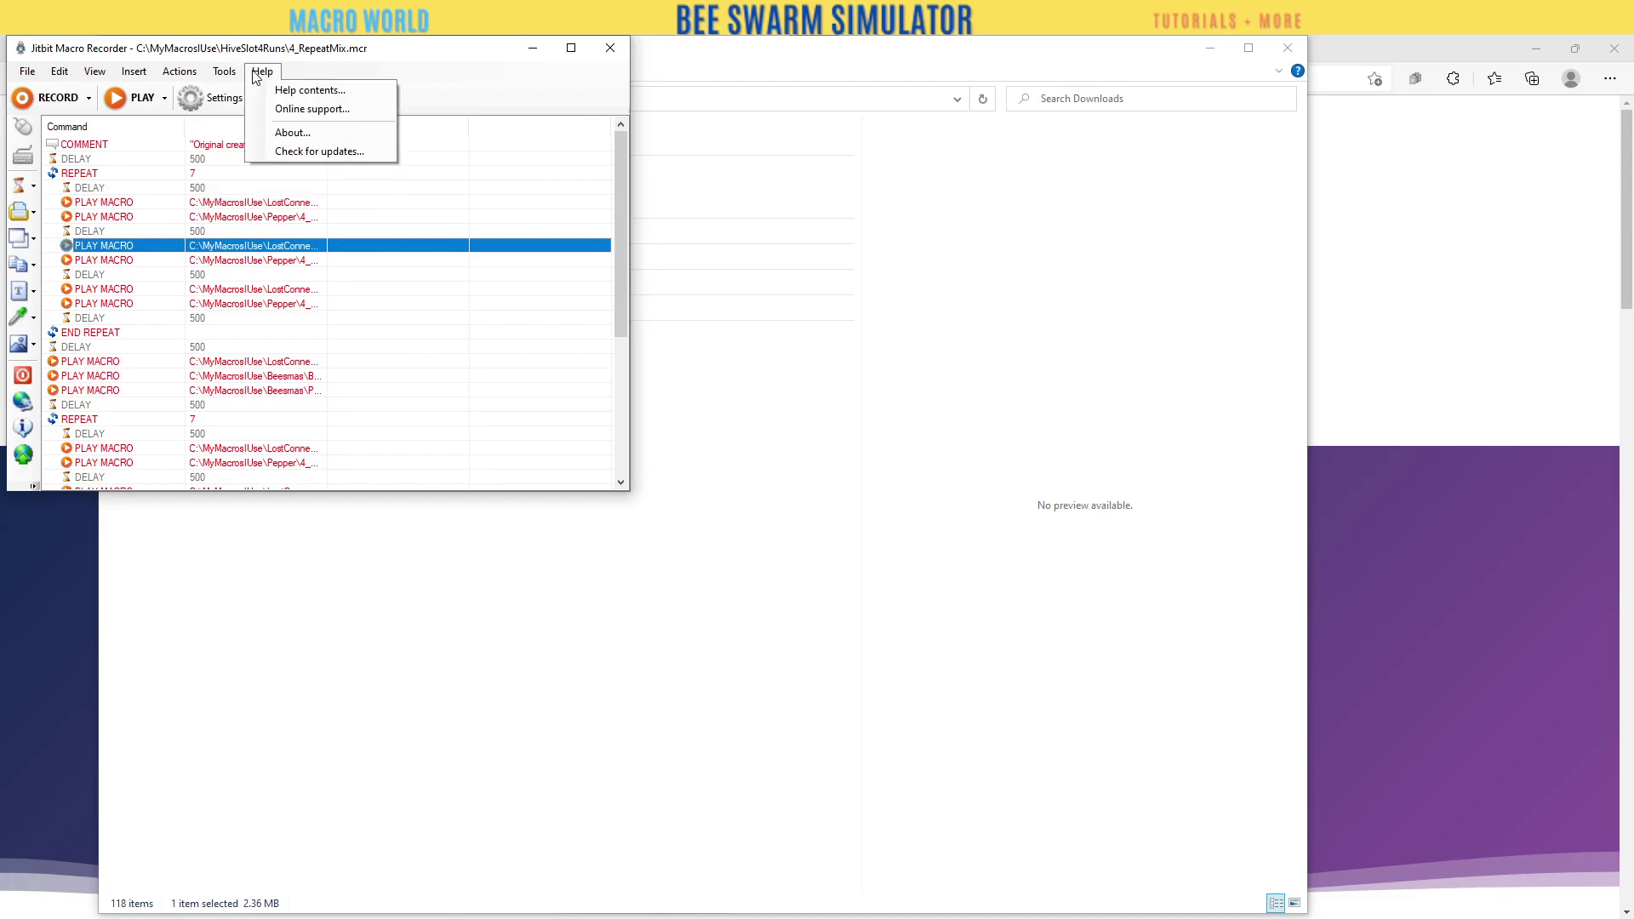
click(276, 134)
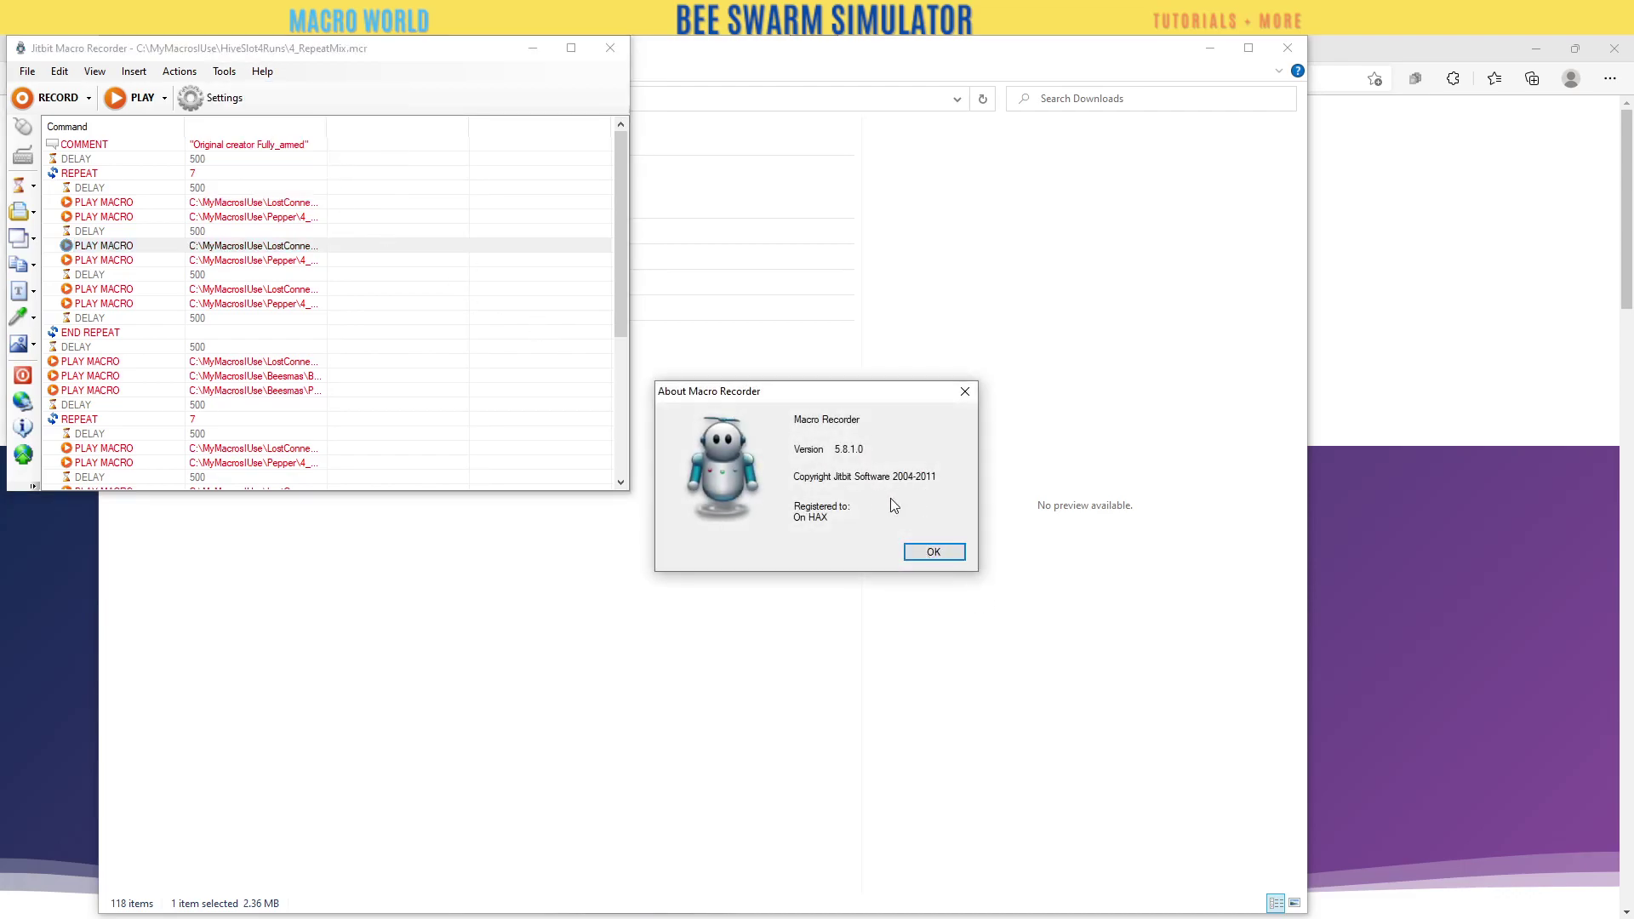
click(934, 552)
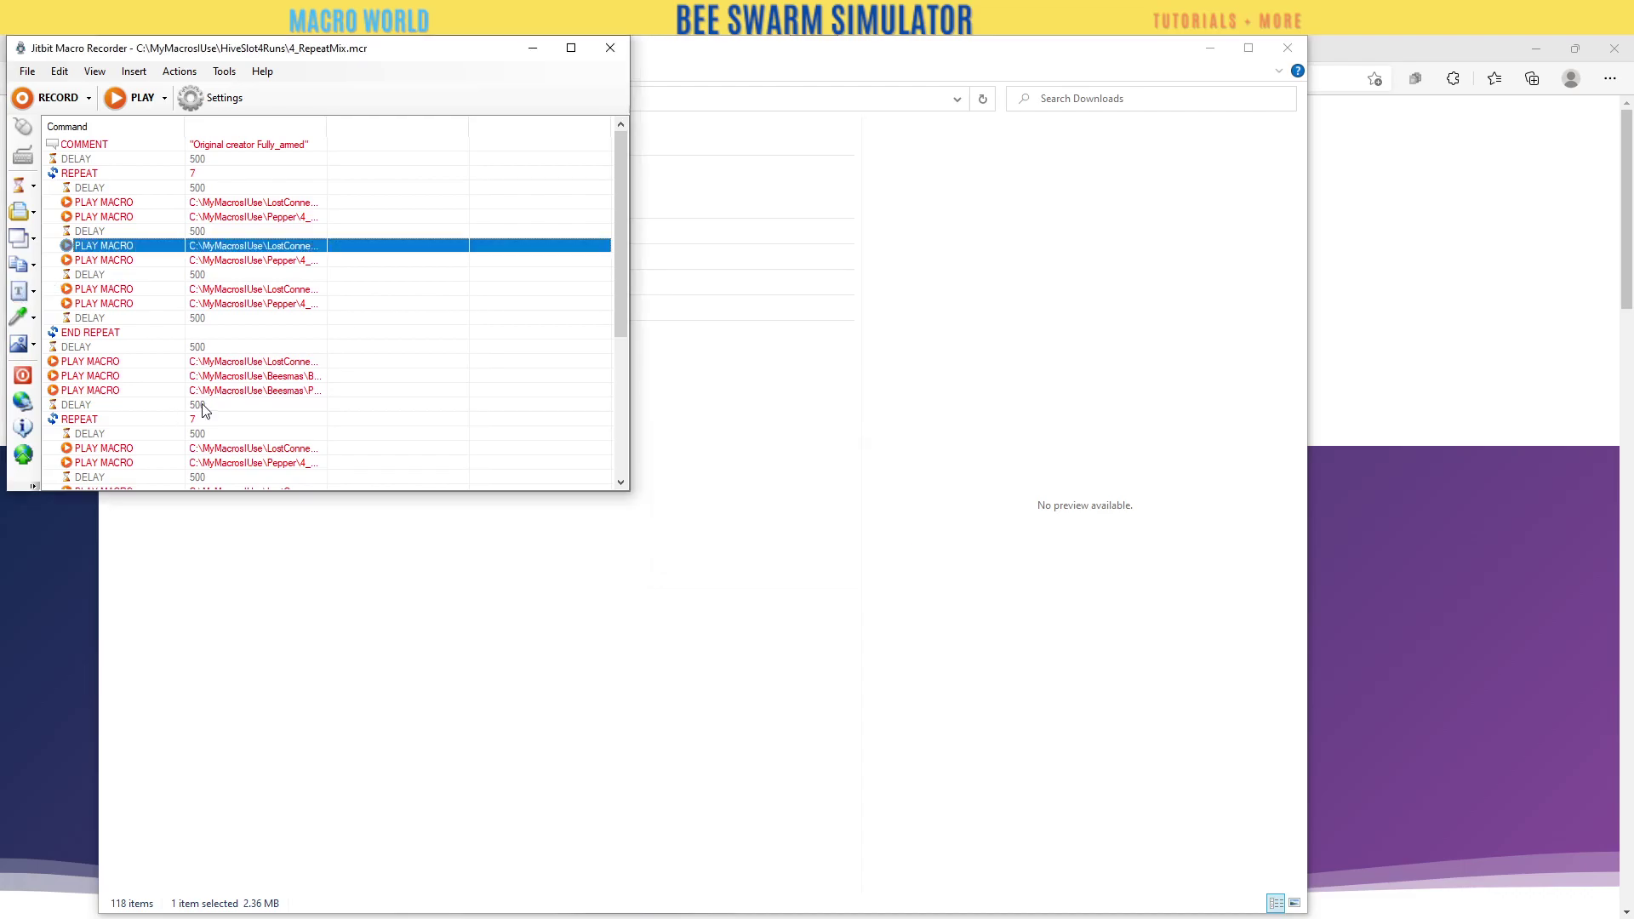
Minimize File Explorer and the recorder, then switch to the Google Drive README.txt tab
click(1210, 48)
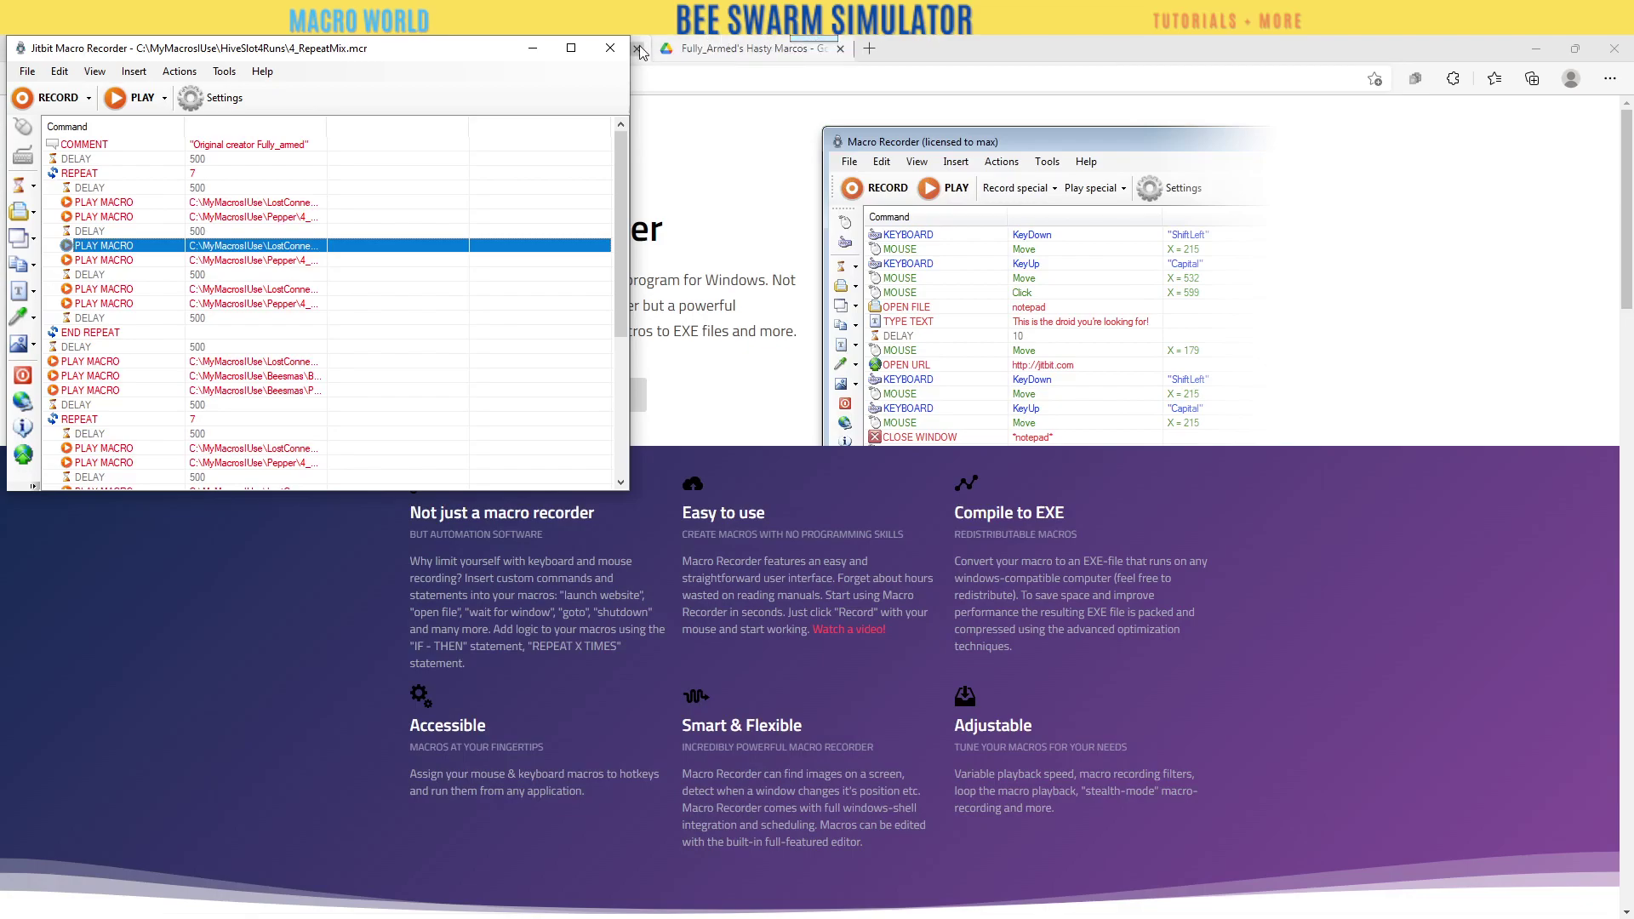
click(533, 55)
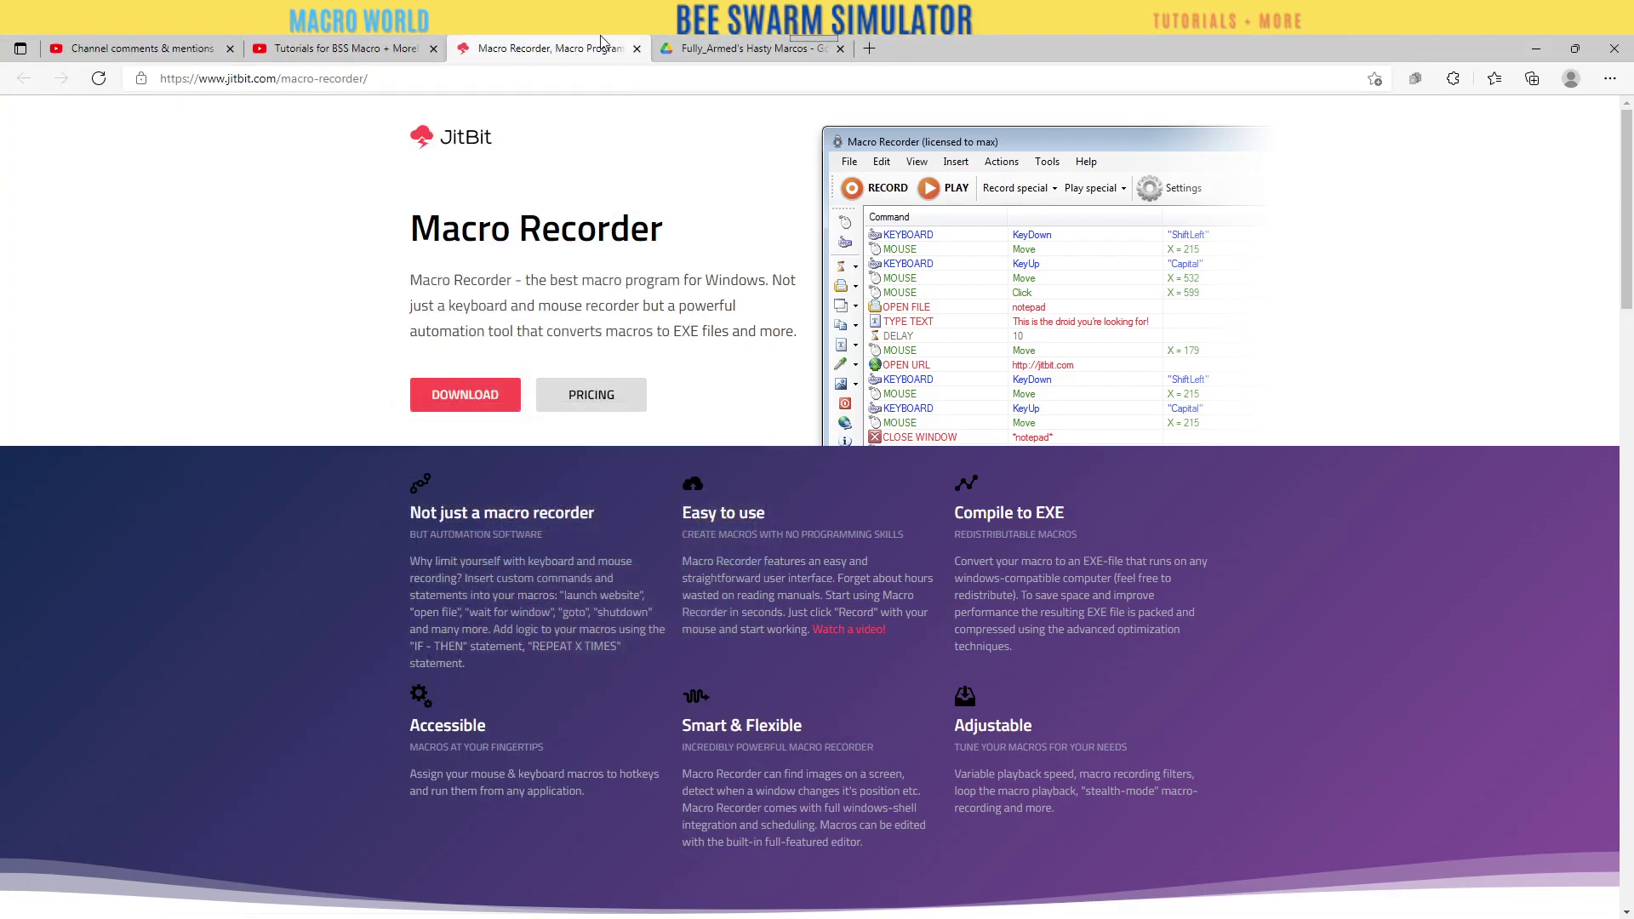
click(741, 48)
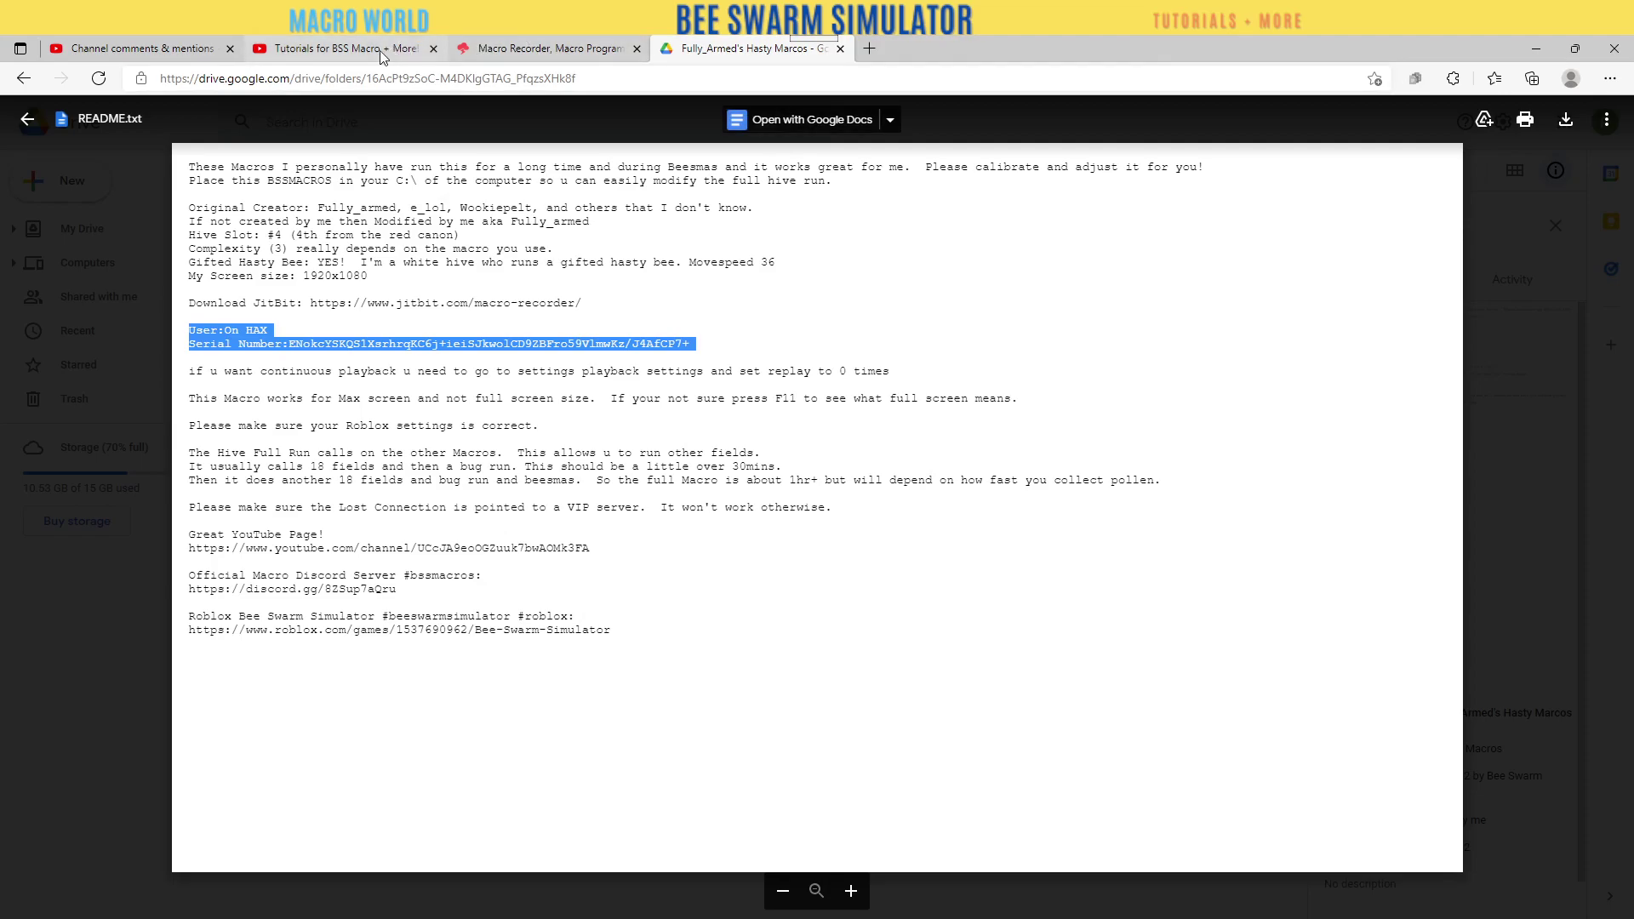
On the YouTube channel About page, select the JitBit user name
click(340, 49)
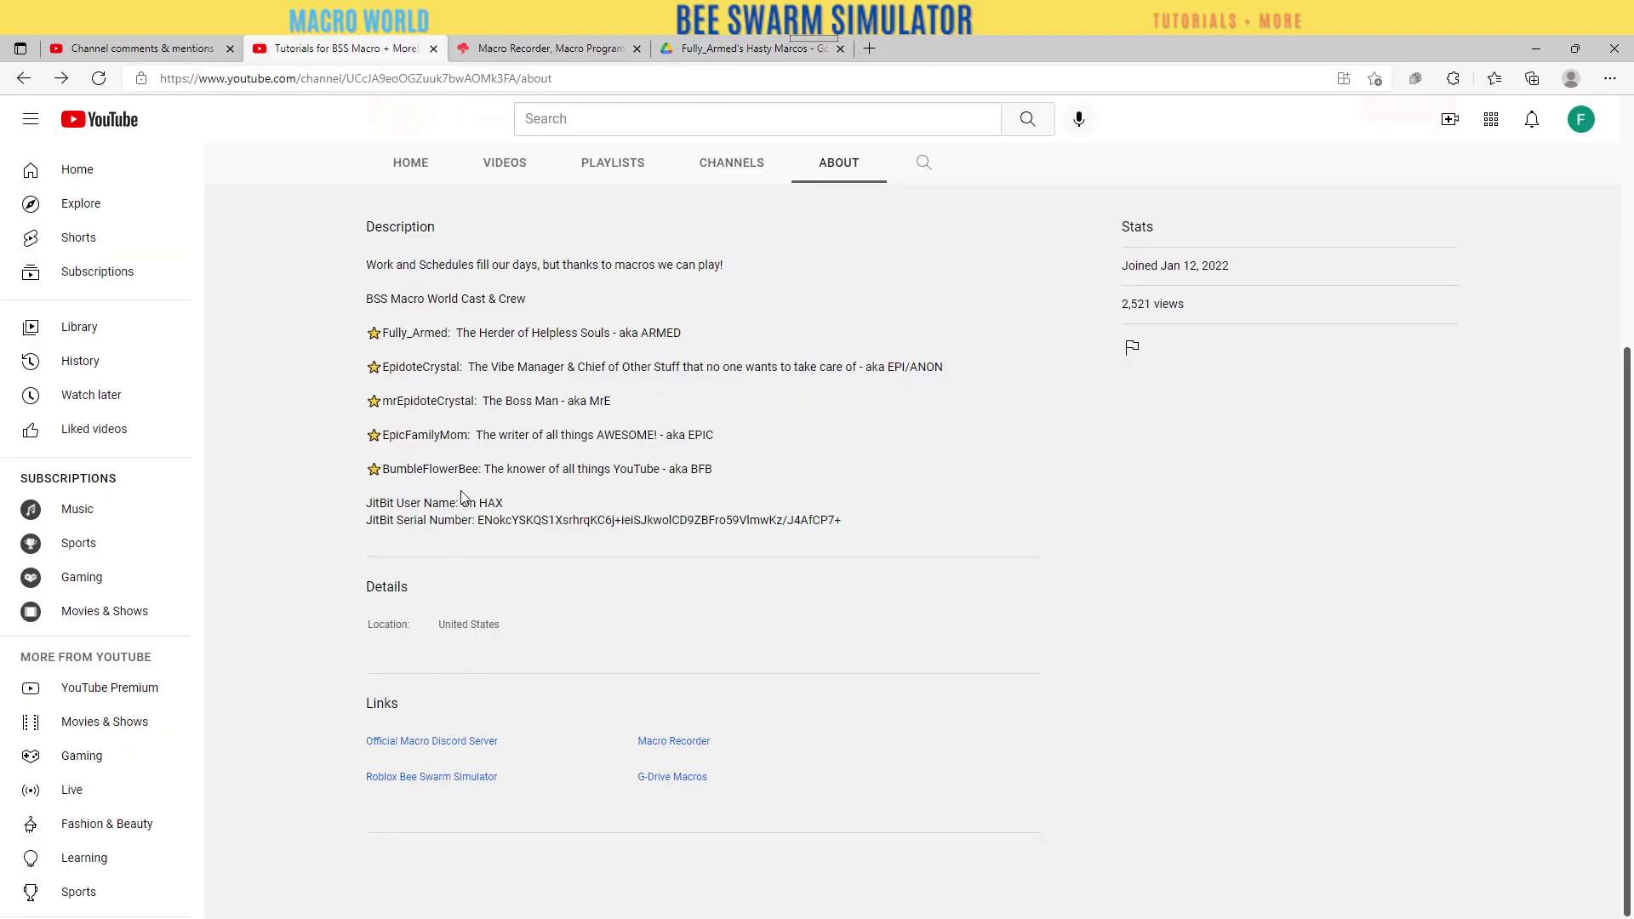
drag(461, 502, 495, 503)
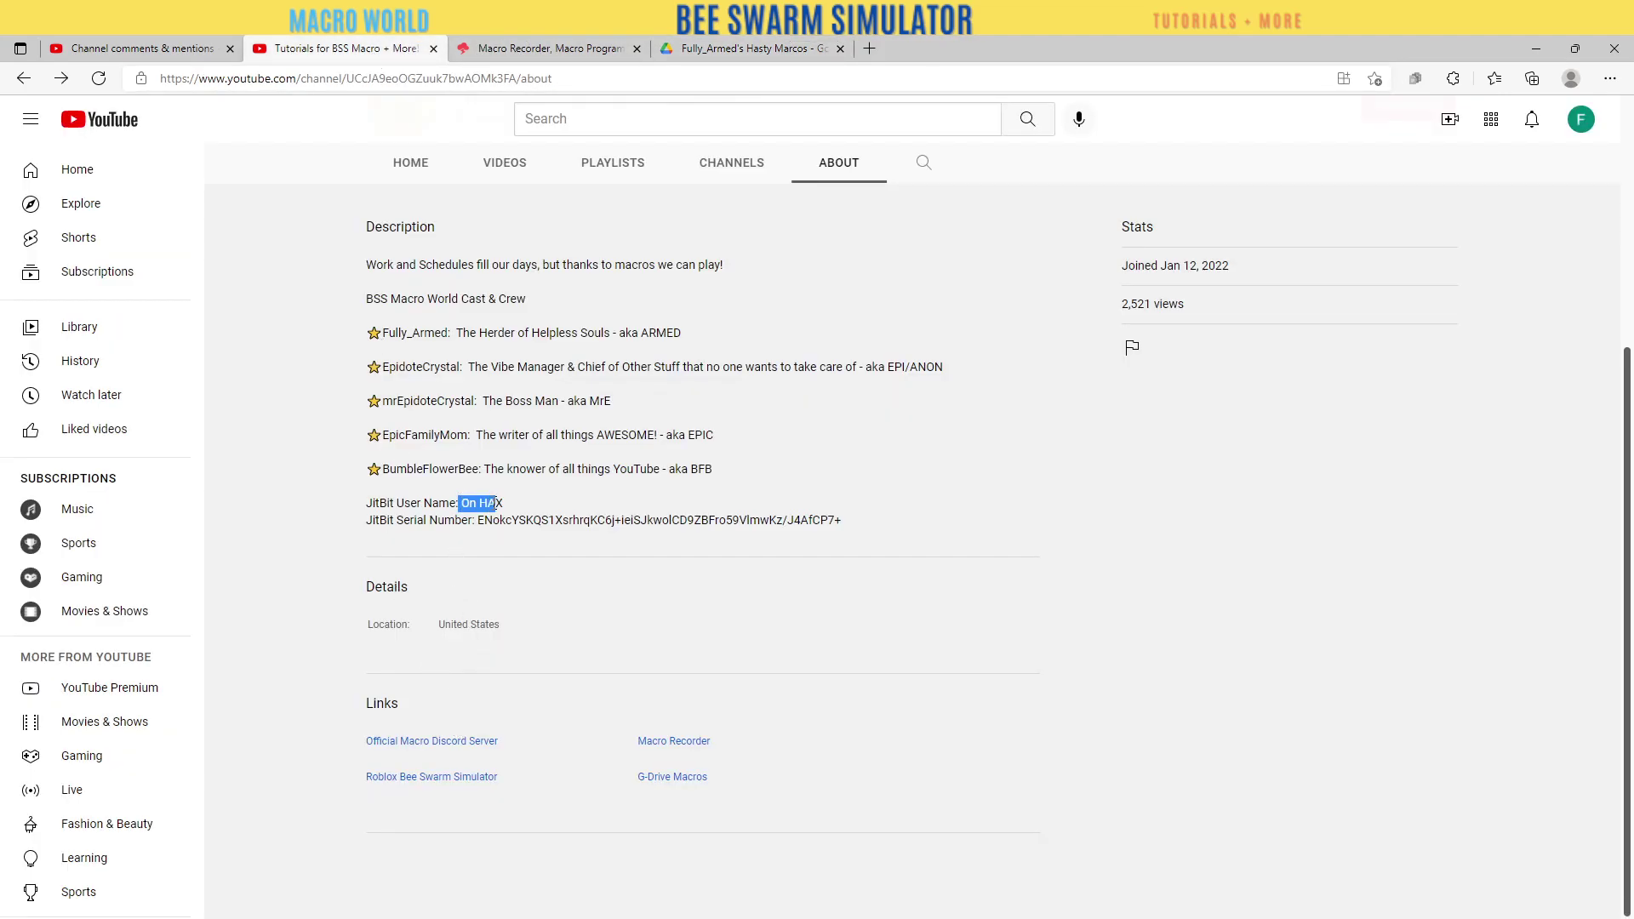
click(504, 504)
drag(505, 505, 466, 498)
Copy the JitBit serial number and return to Macro Recorder
drag(842, 521, 769, 510)
drag(638, 509, 477, 523)
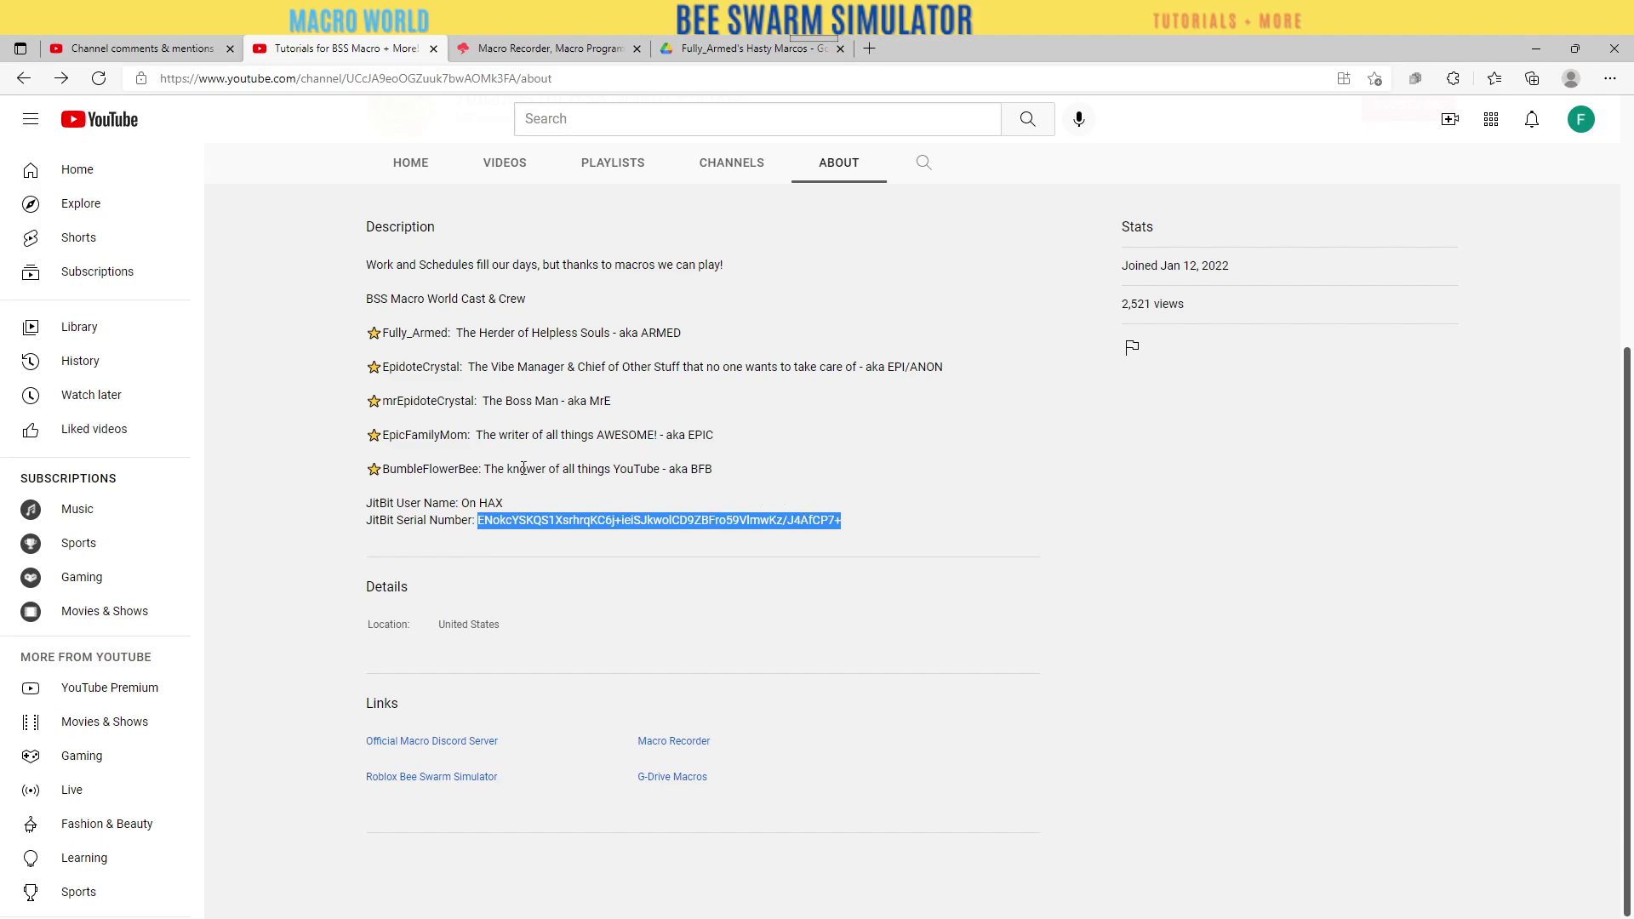
right_click(510, 514)
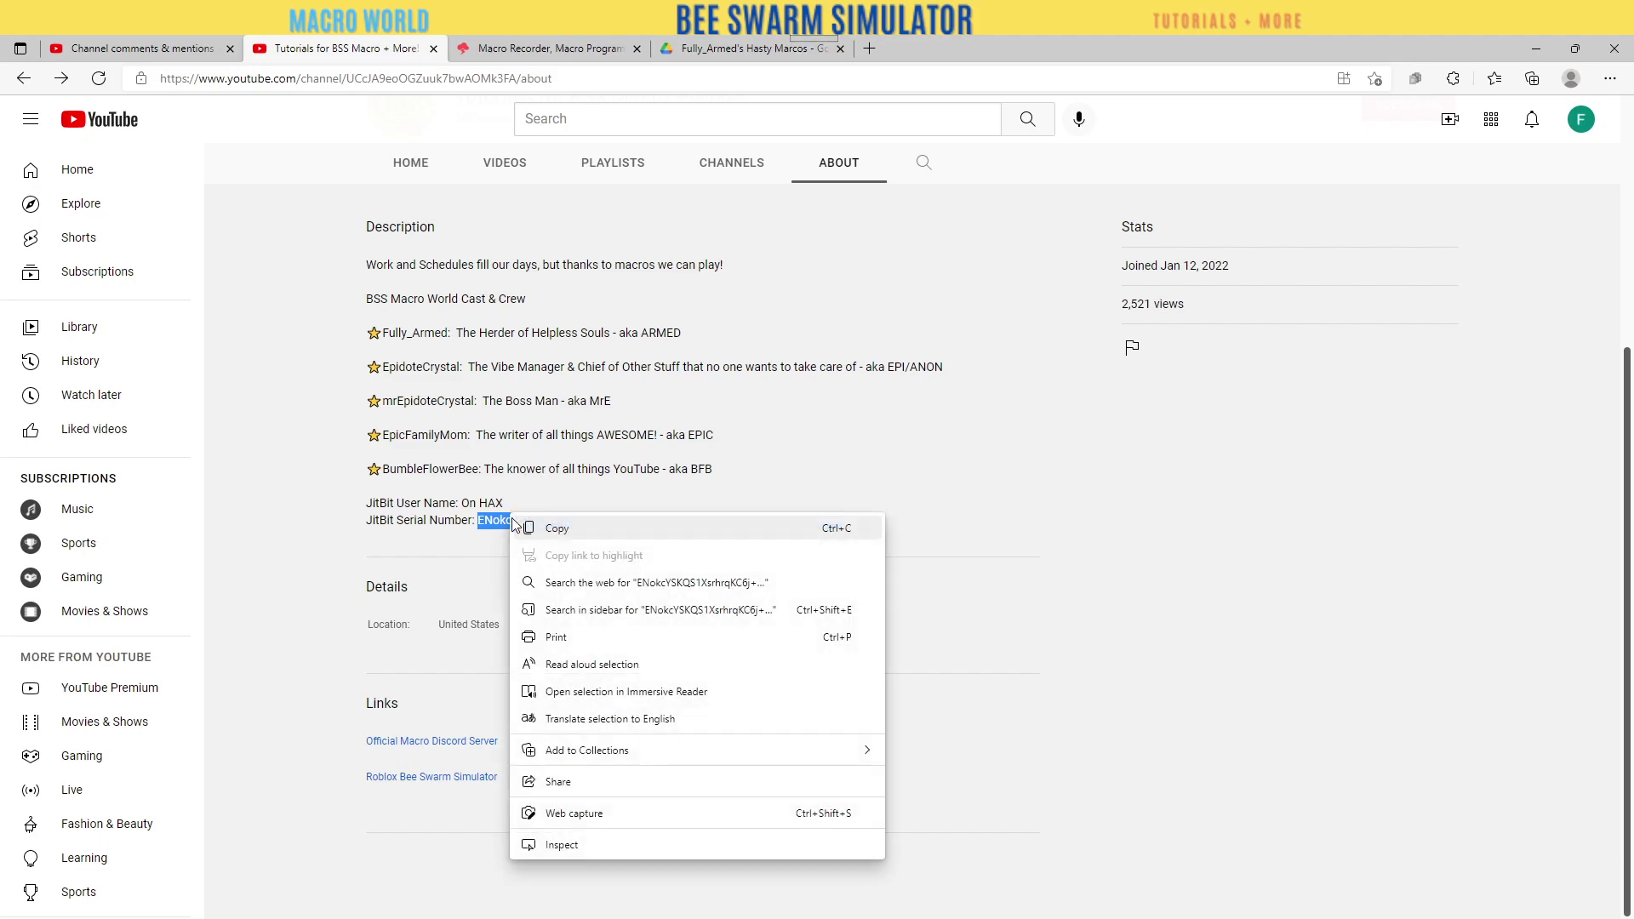
click(558, 390)
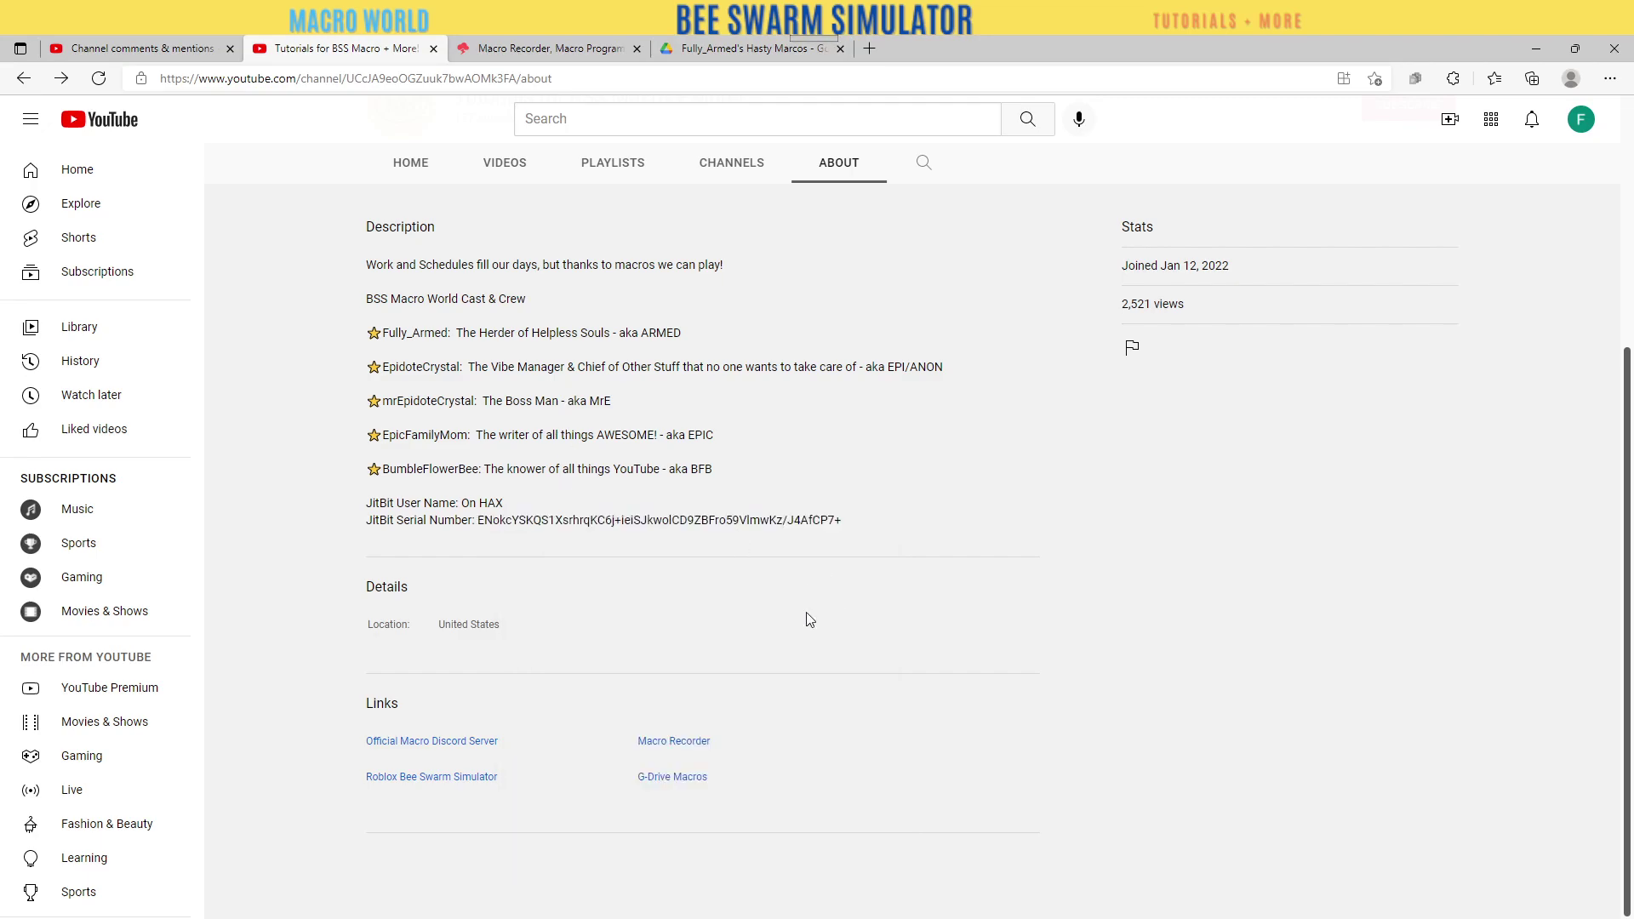
key(alt+Tab)
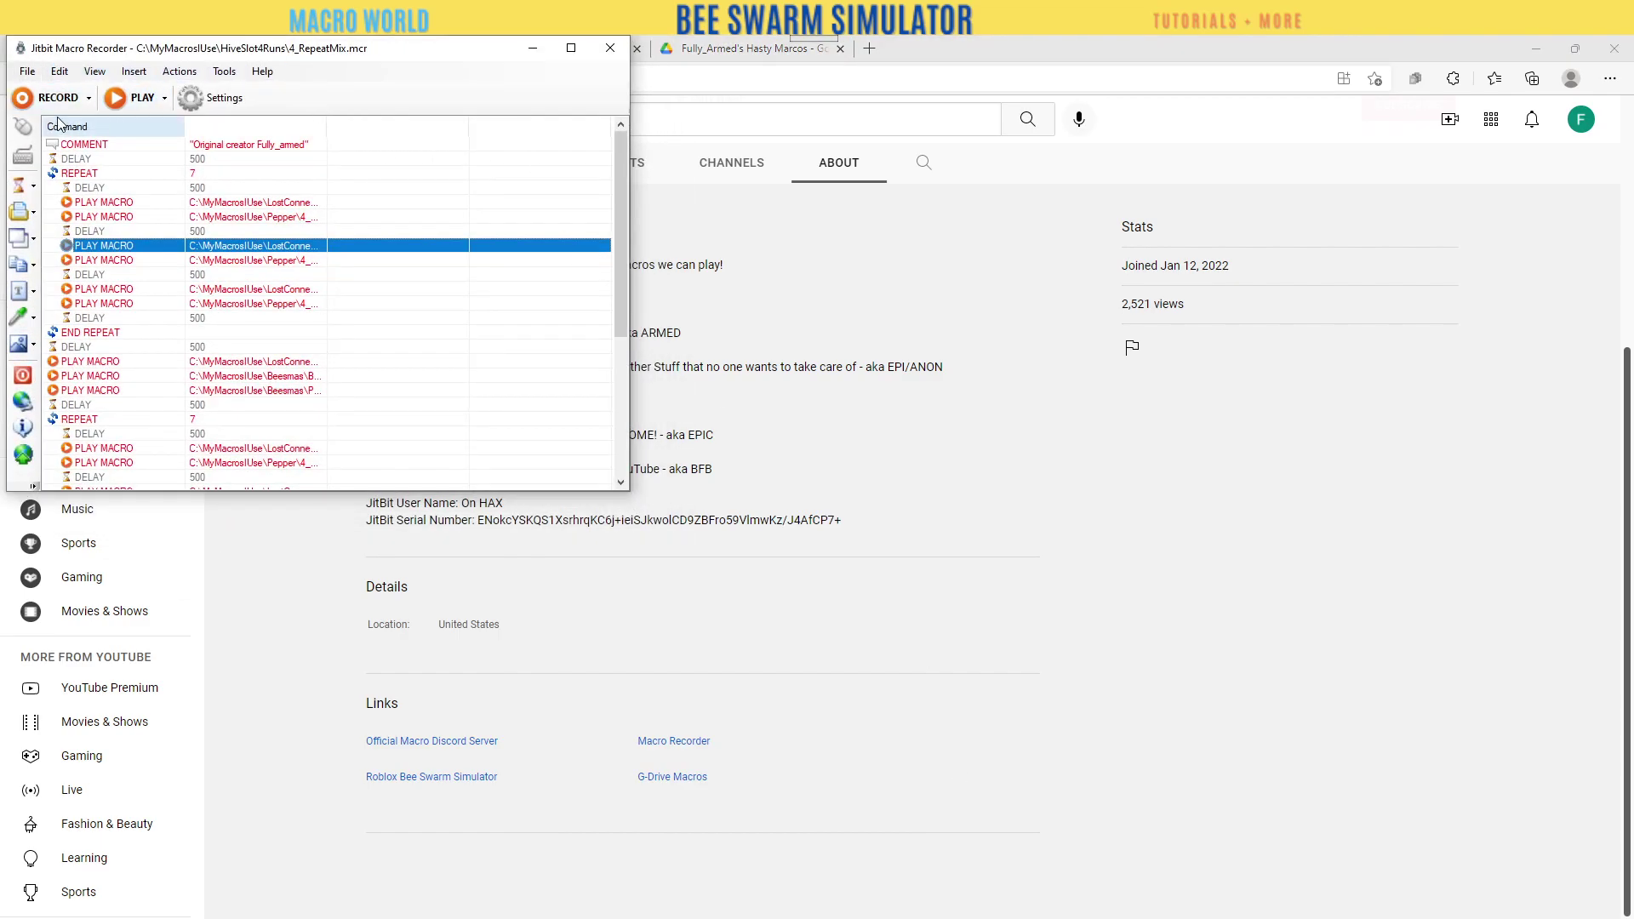
Start a new untitled macro, centre the recorder window, and cancel the File > Open dialog
click(37, 73)
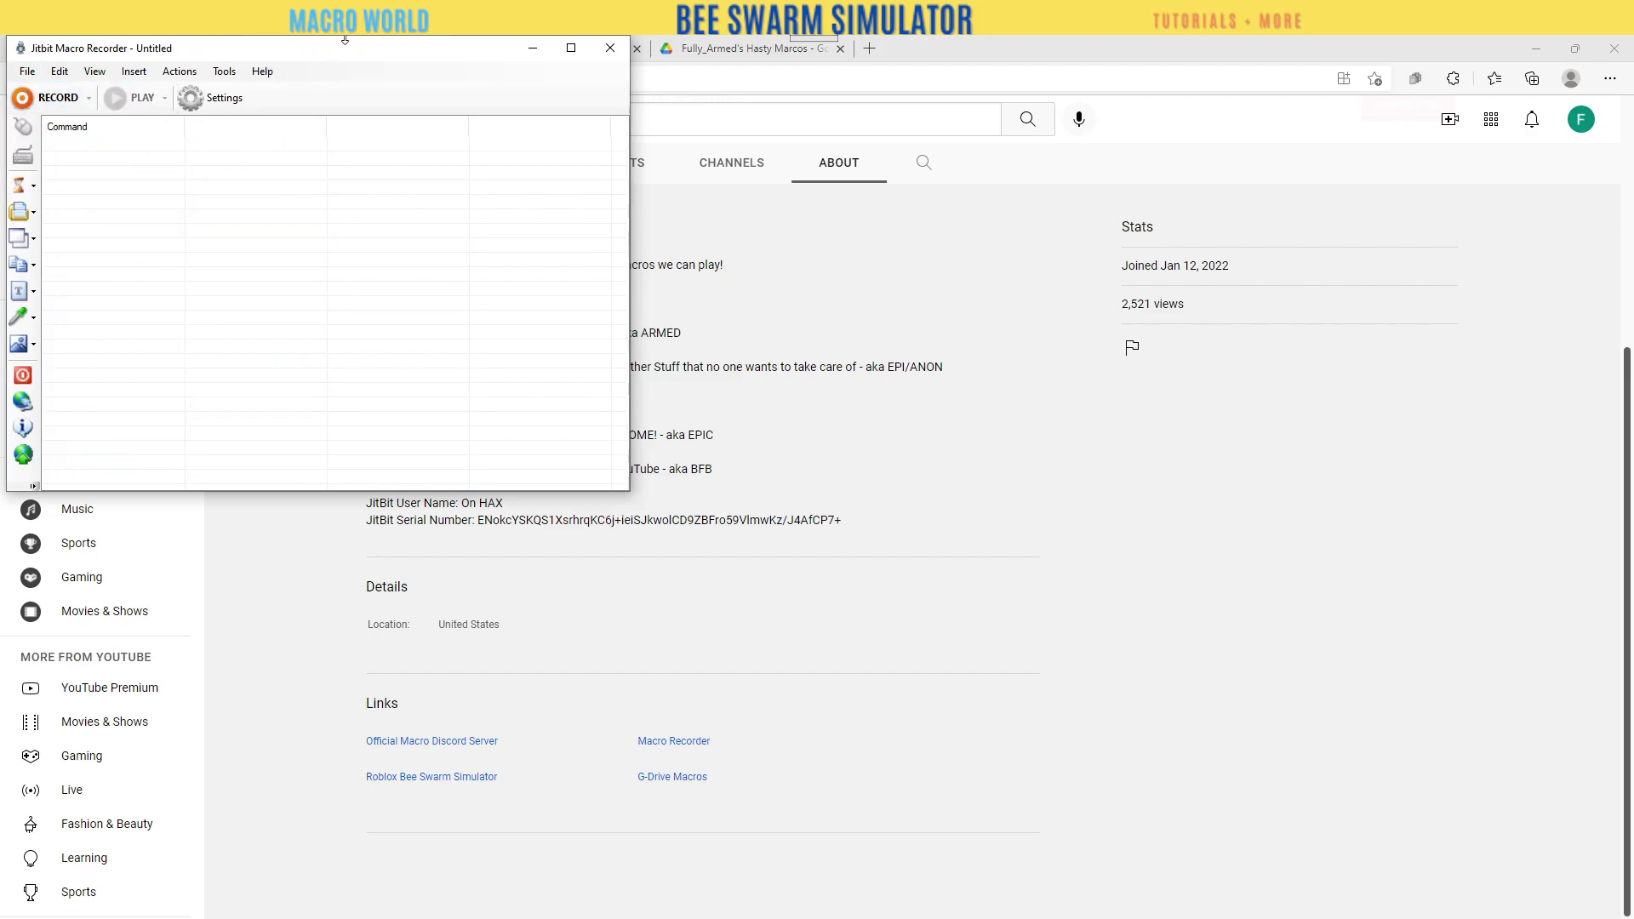
drag(343, 51, 617, 131)
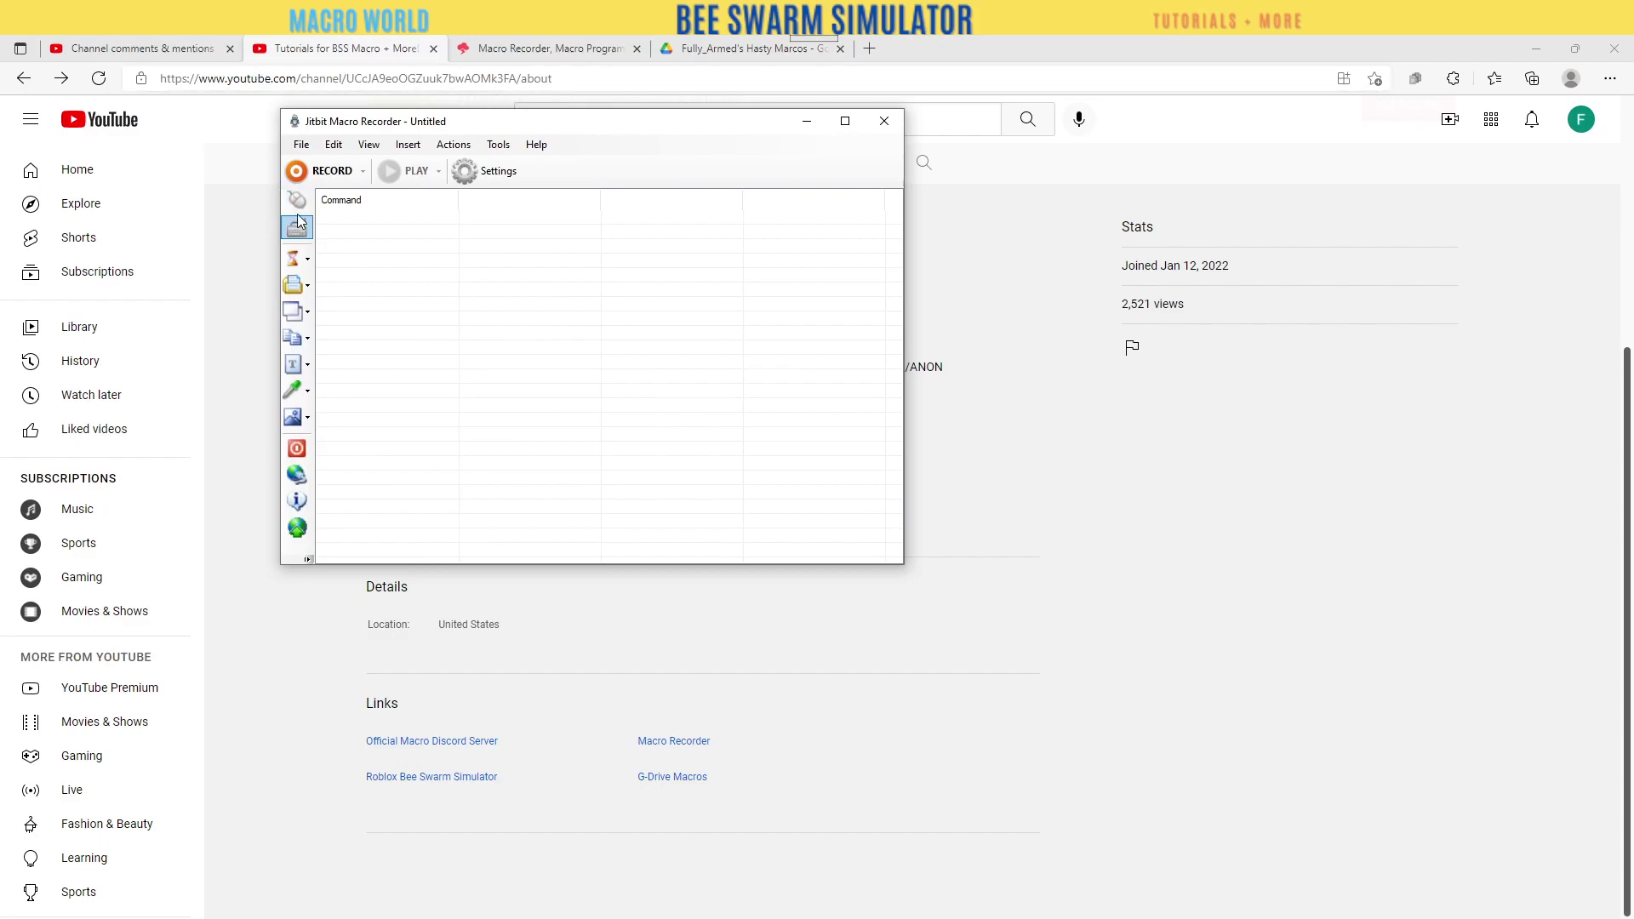
click(301, 145)
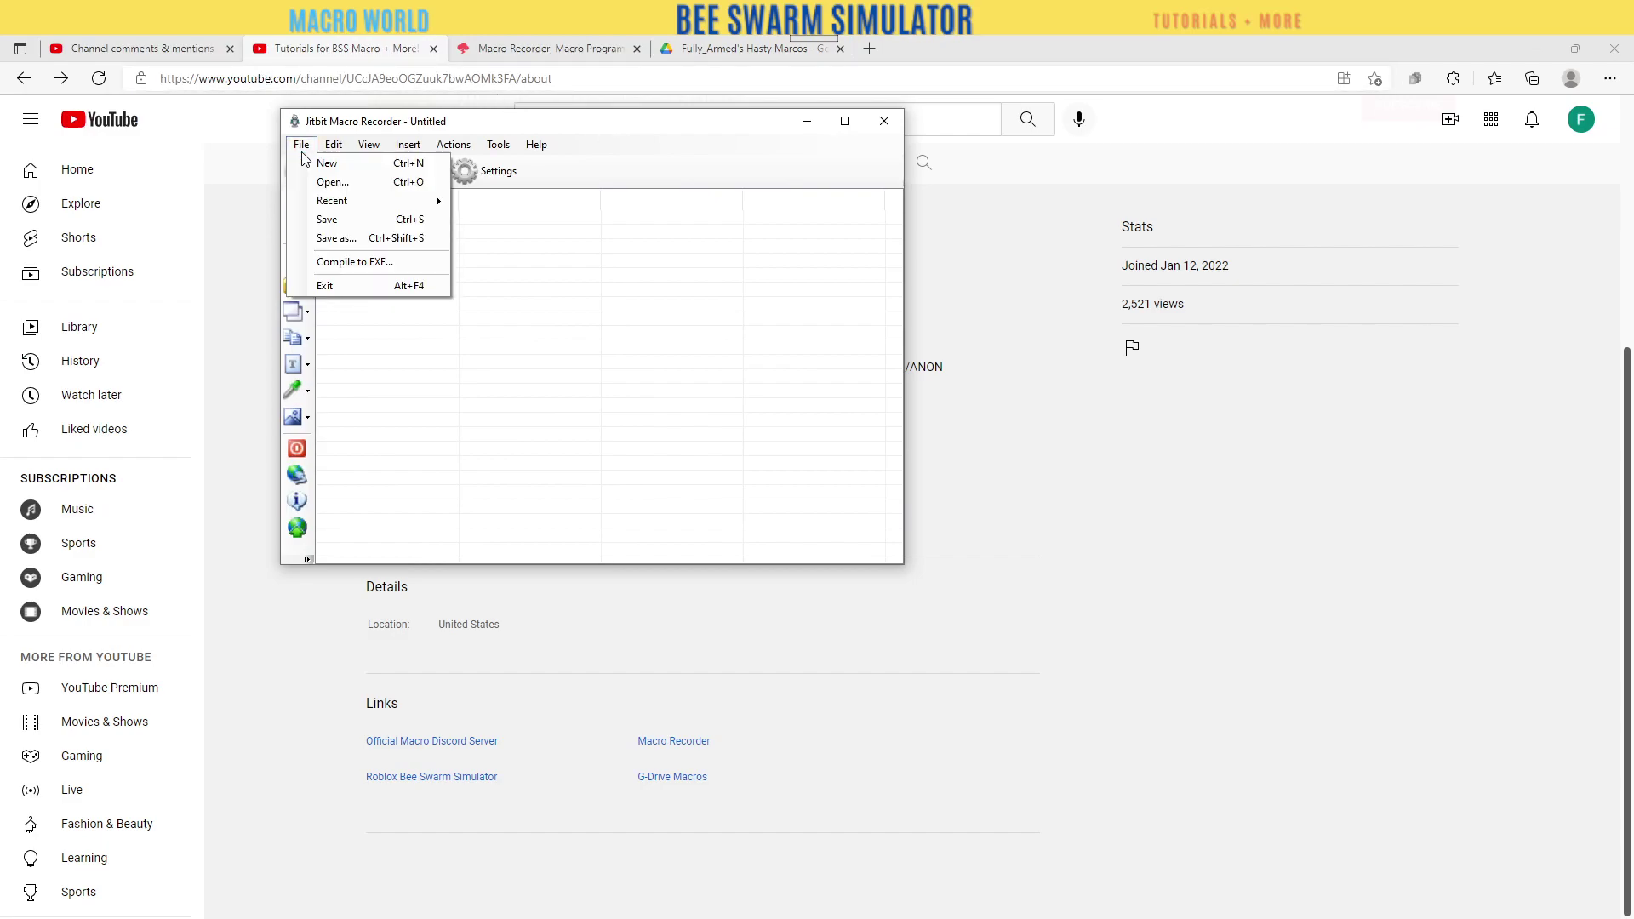
click(332, 182)
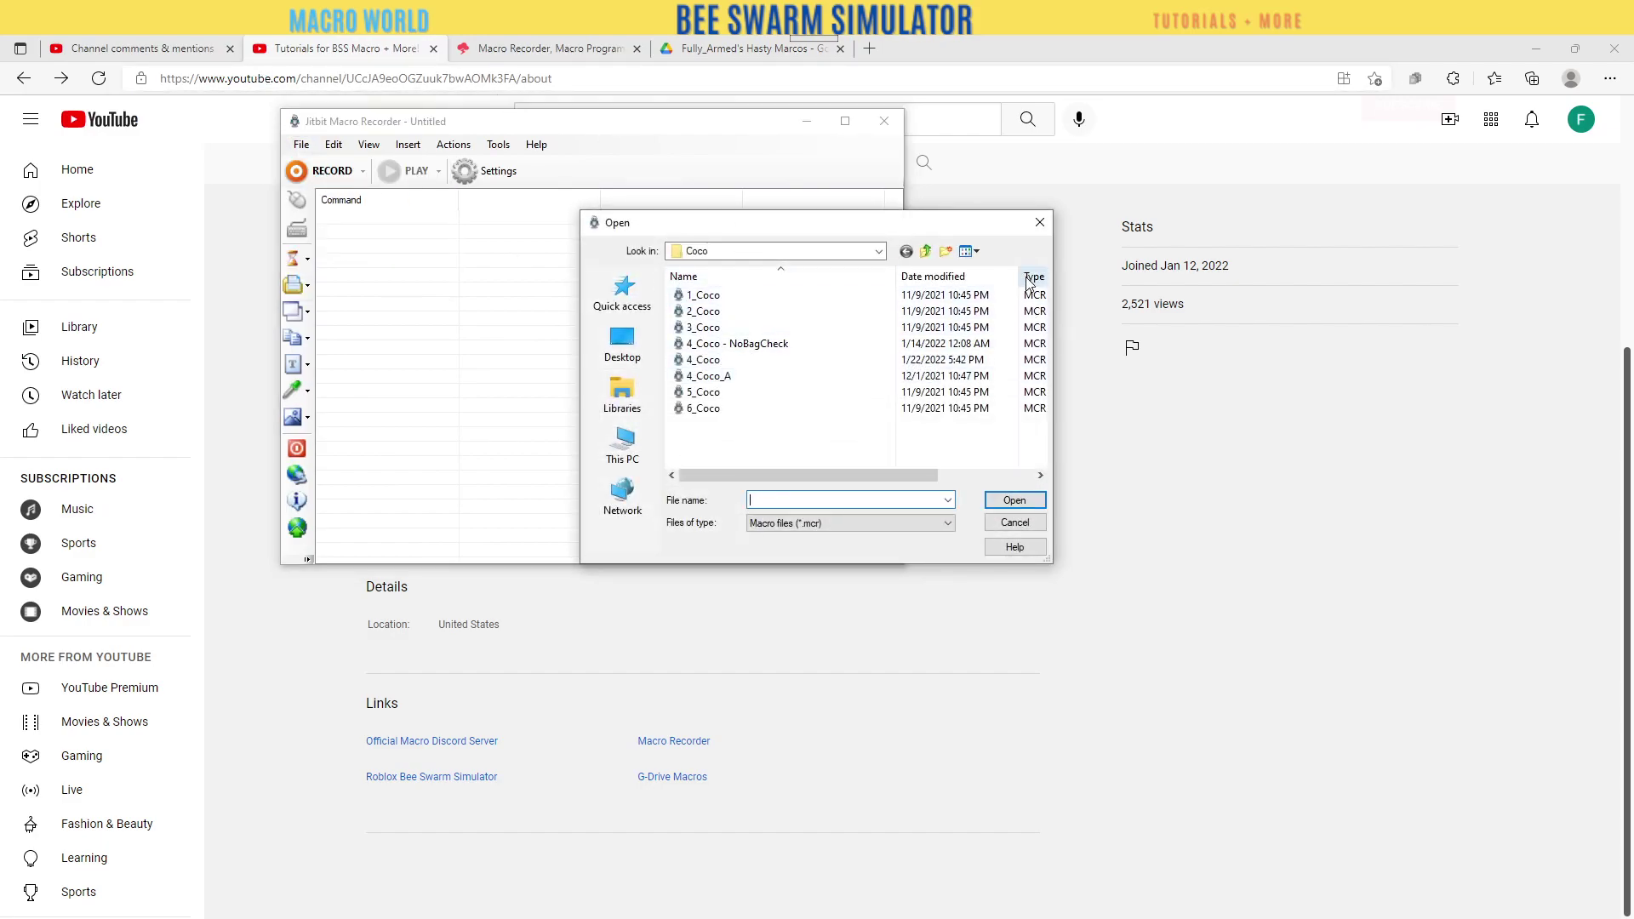
click(1039, 224)
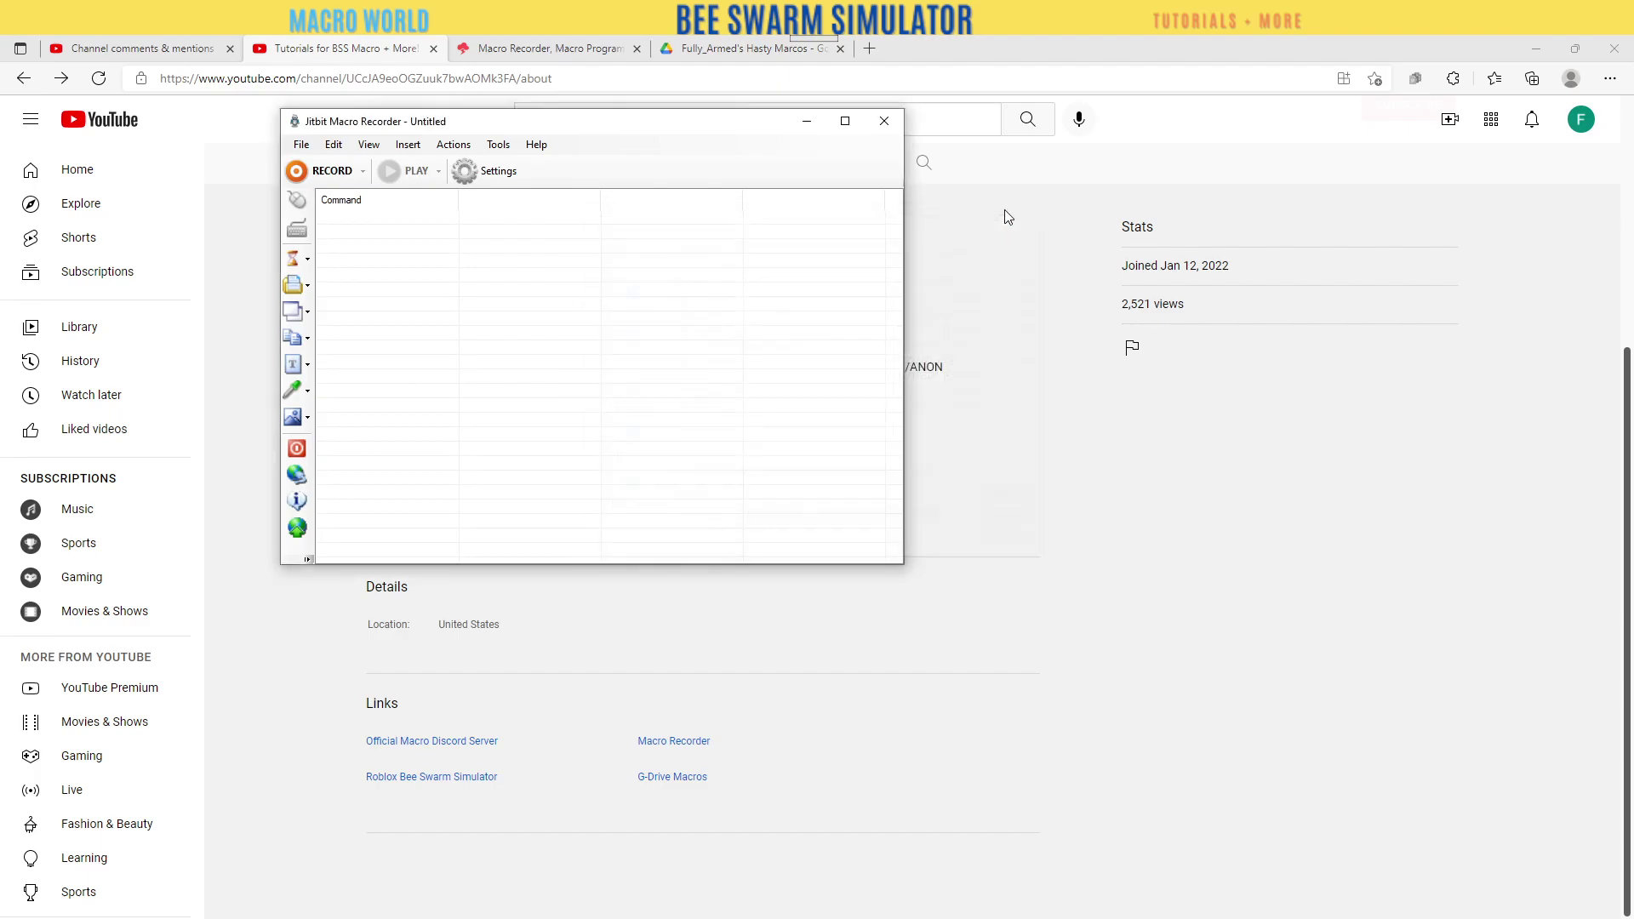
In Settings > Playback, step the continuous replay spinner up to 1 and back to 0
click(489, 177)
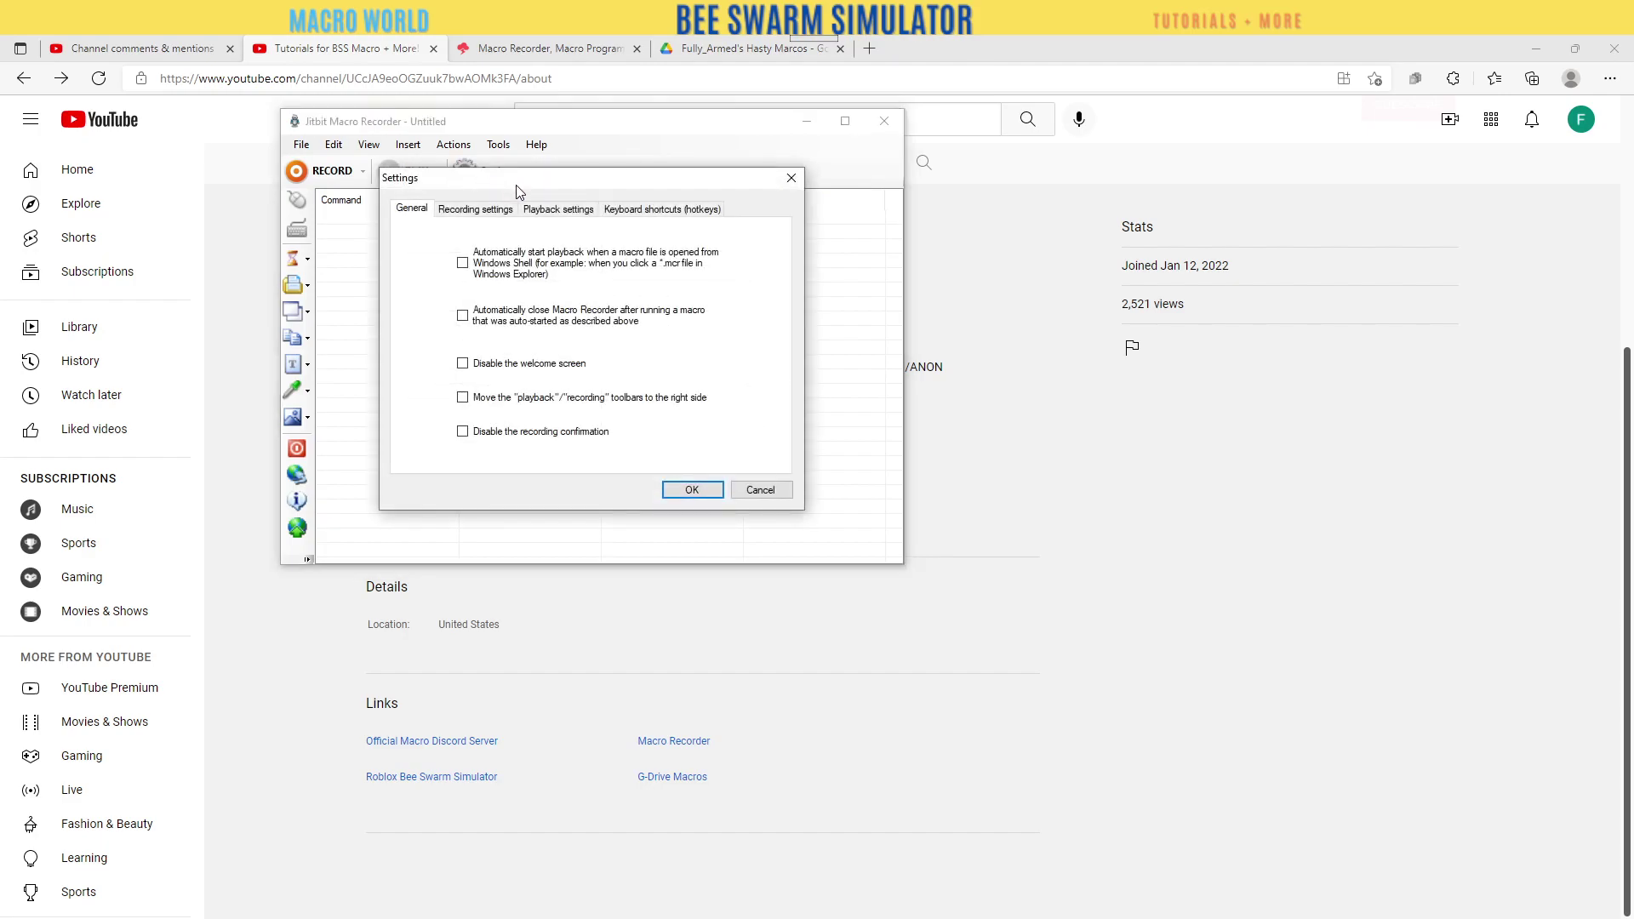
click(575, 211)
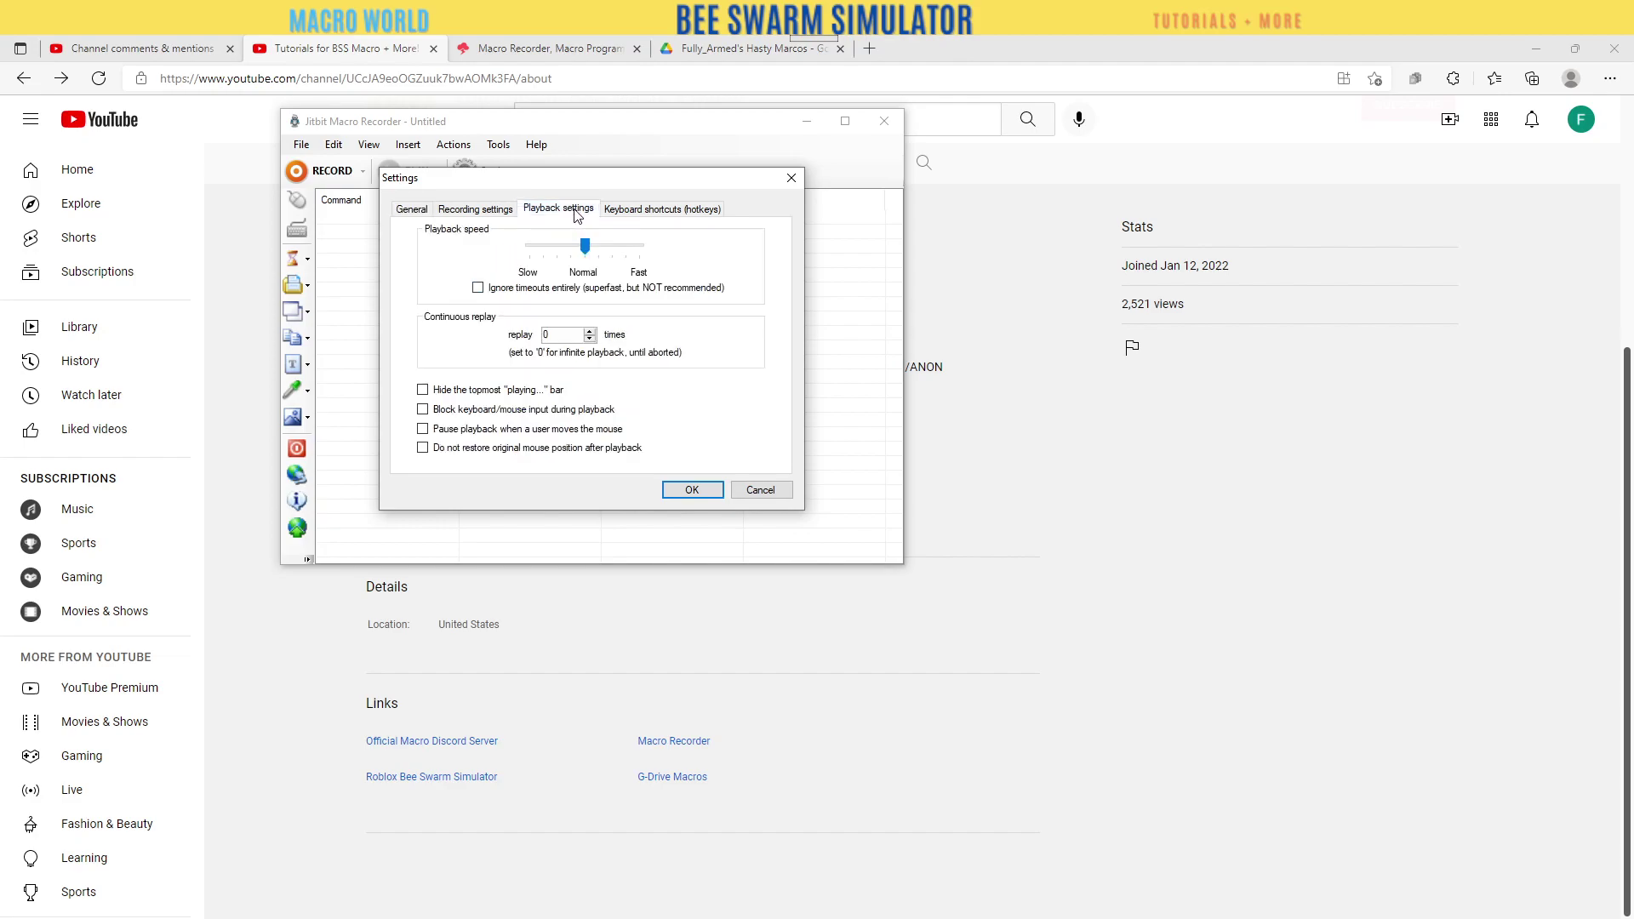
click(590, 331)
click(589, 339)
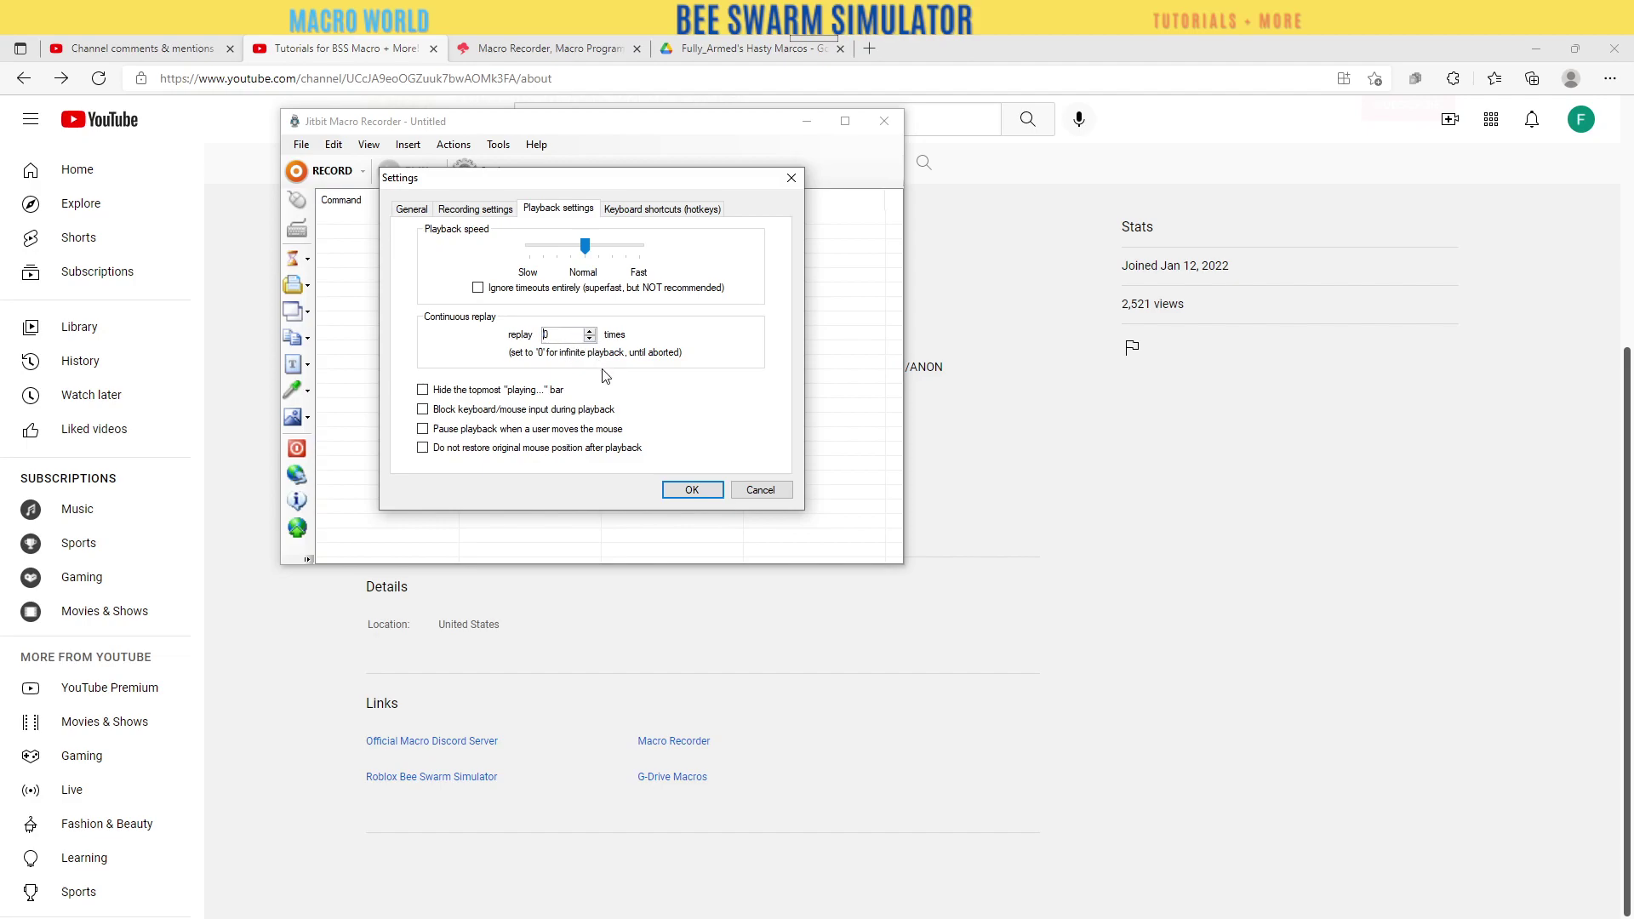